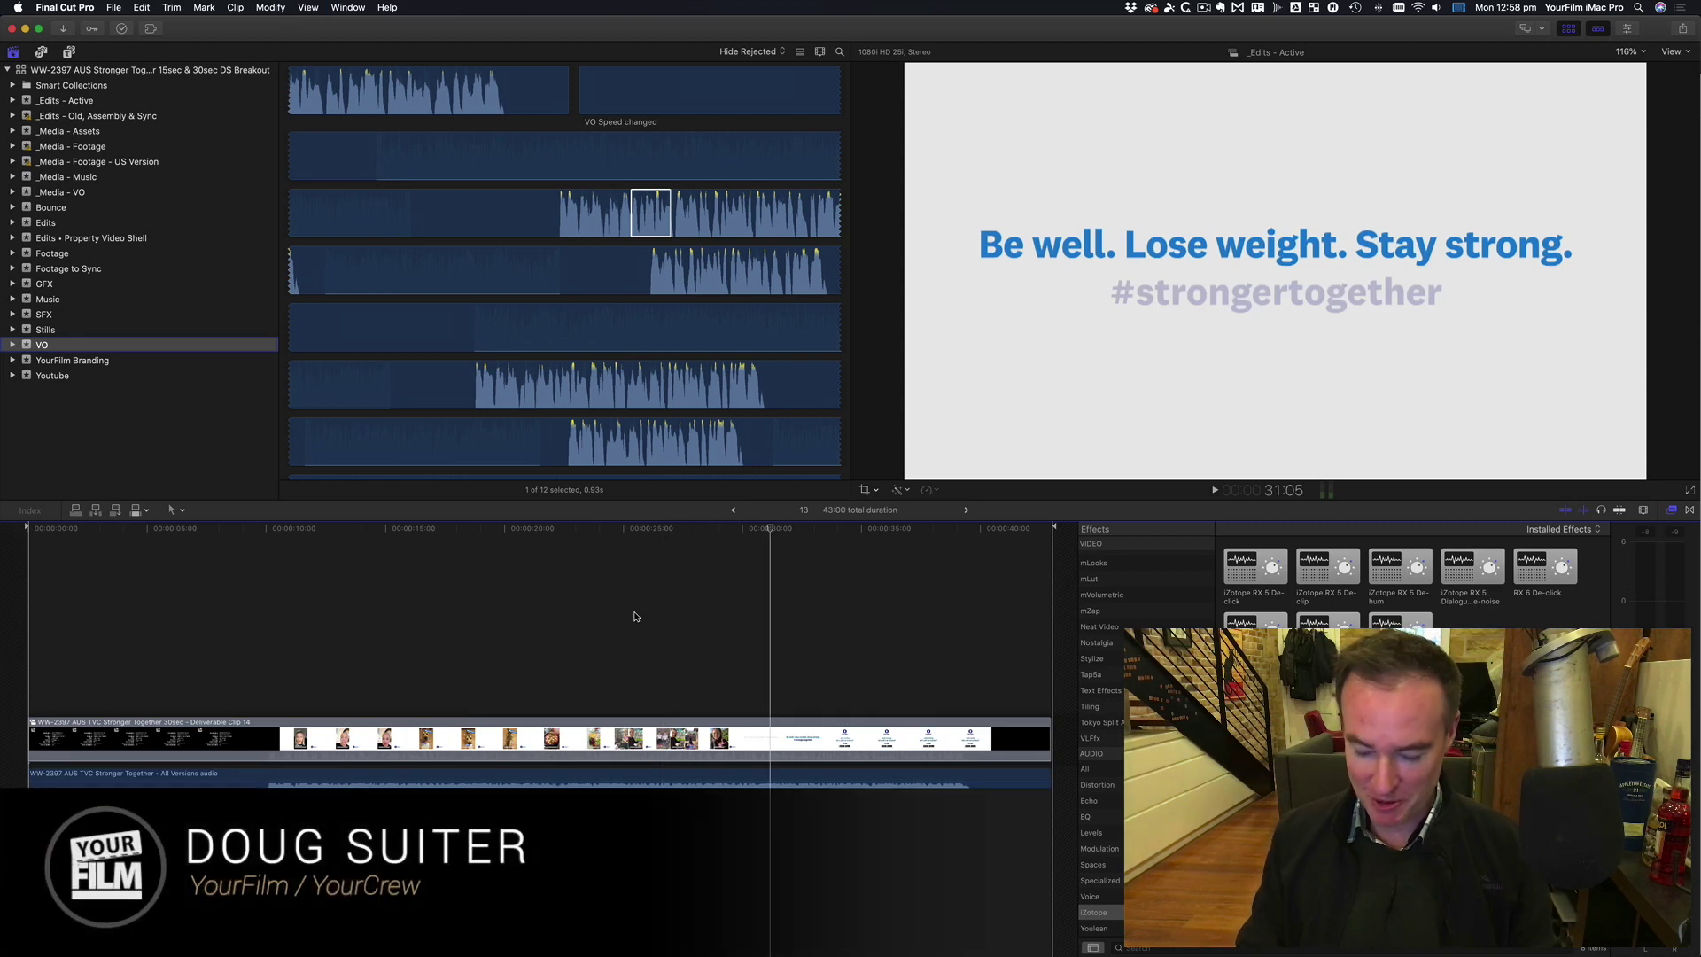
Go back in timeline history to the 43:00 Stronger Together 30sec Deliverable project
key(super+bracketleft)
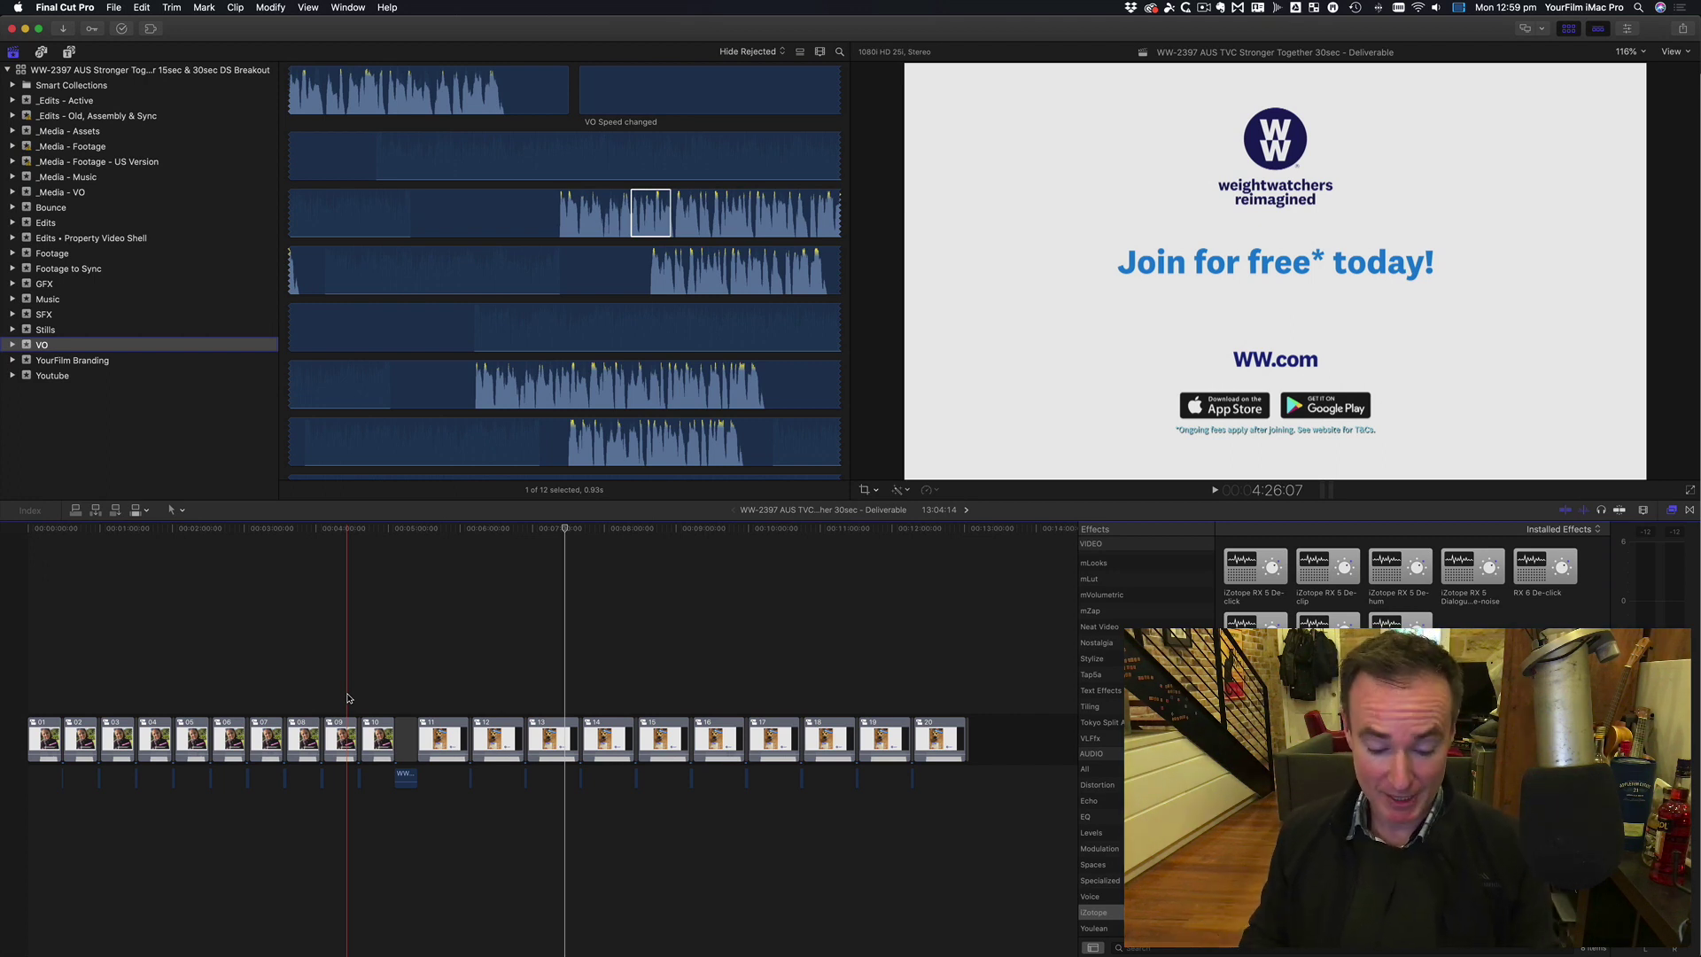
Switch from Final Cut Pro to the Google Sheets end-board spreadsheet in Safari
key(super+Tab)
key(super+Tab)
key(super+Tab)
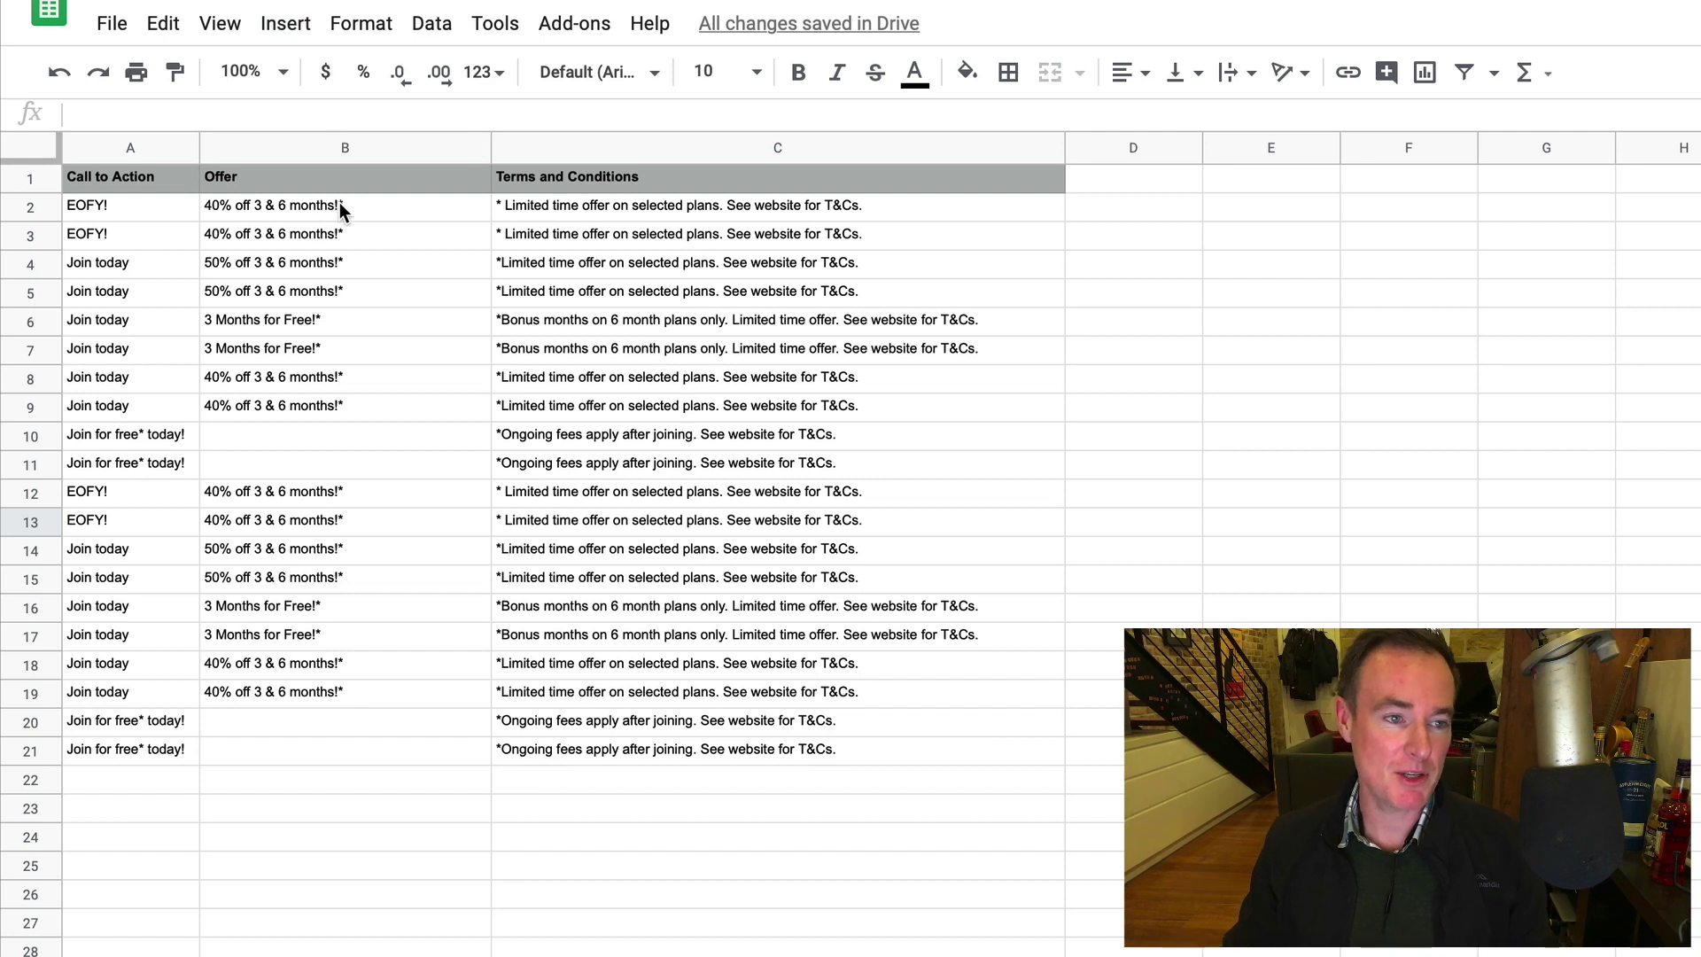
Download Sheet3 as a CSV named 'WW_Deliverables - Sheet Fized Changes.csv'
click(338, 203)
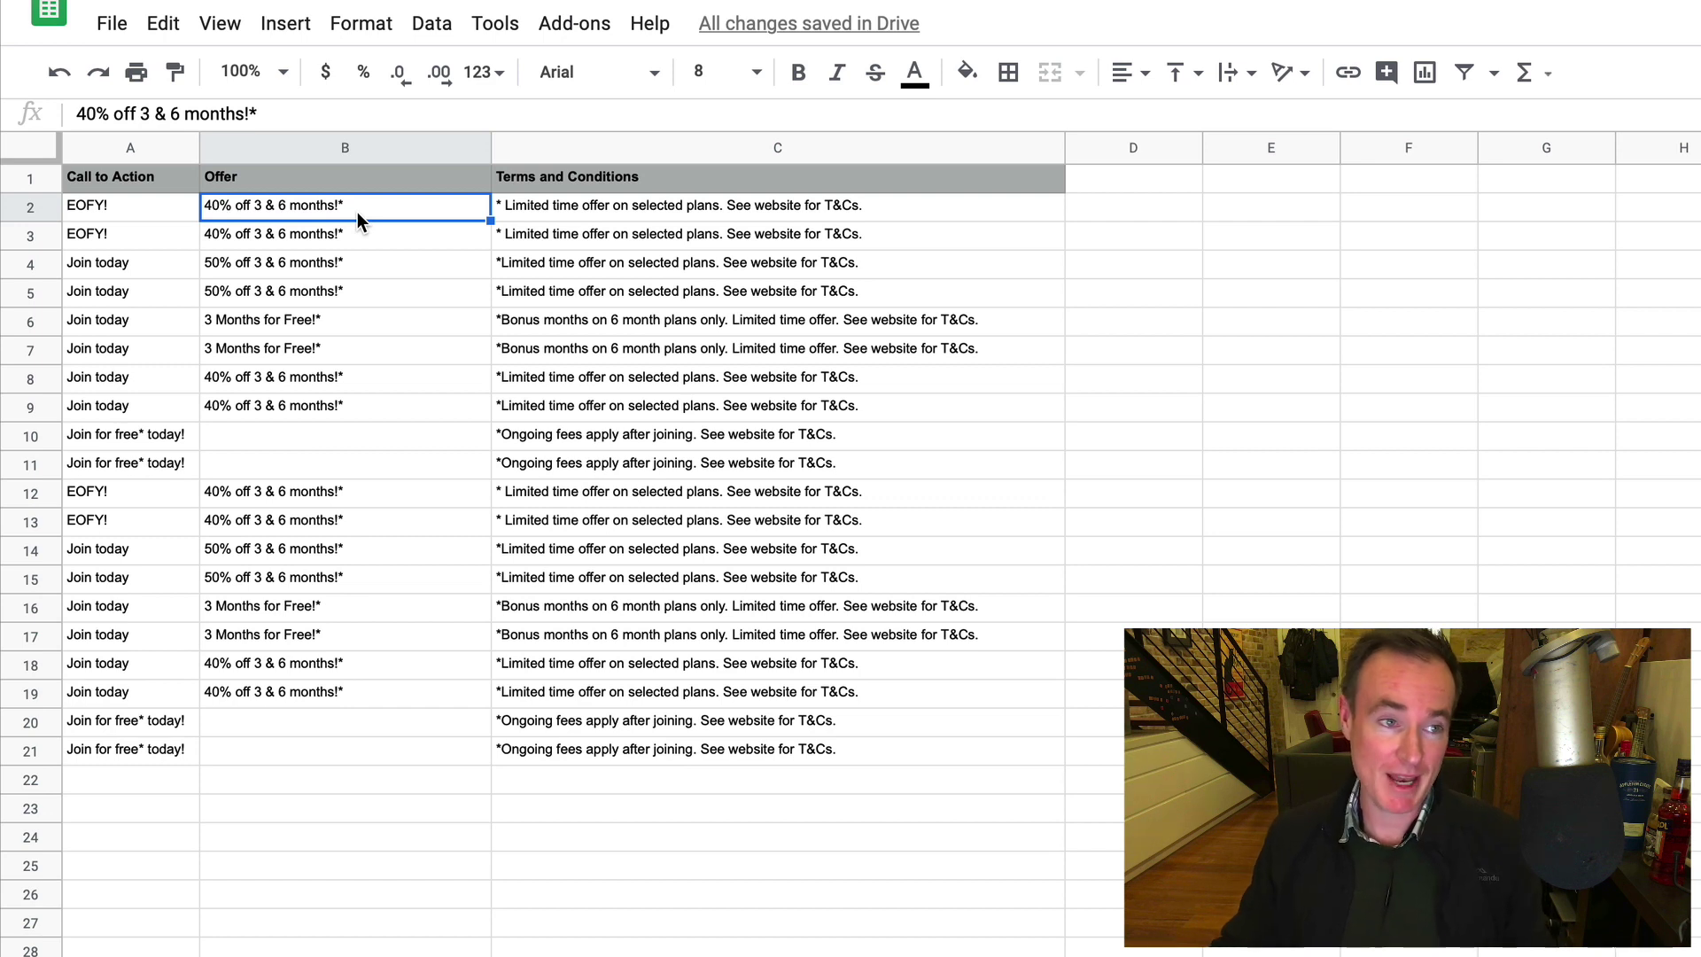
click(120, 35)
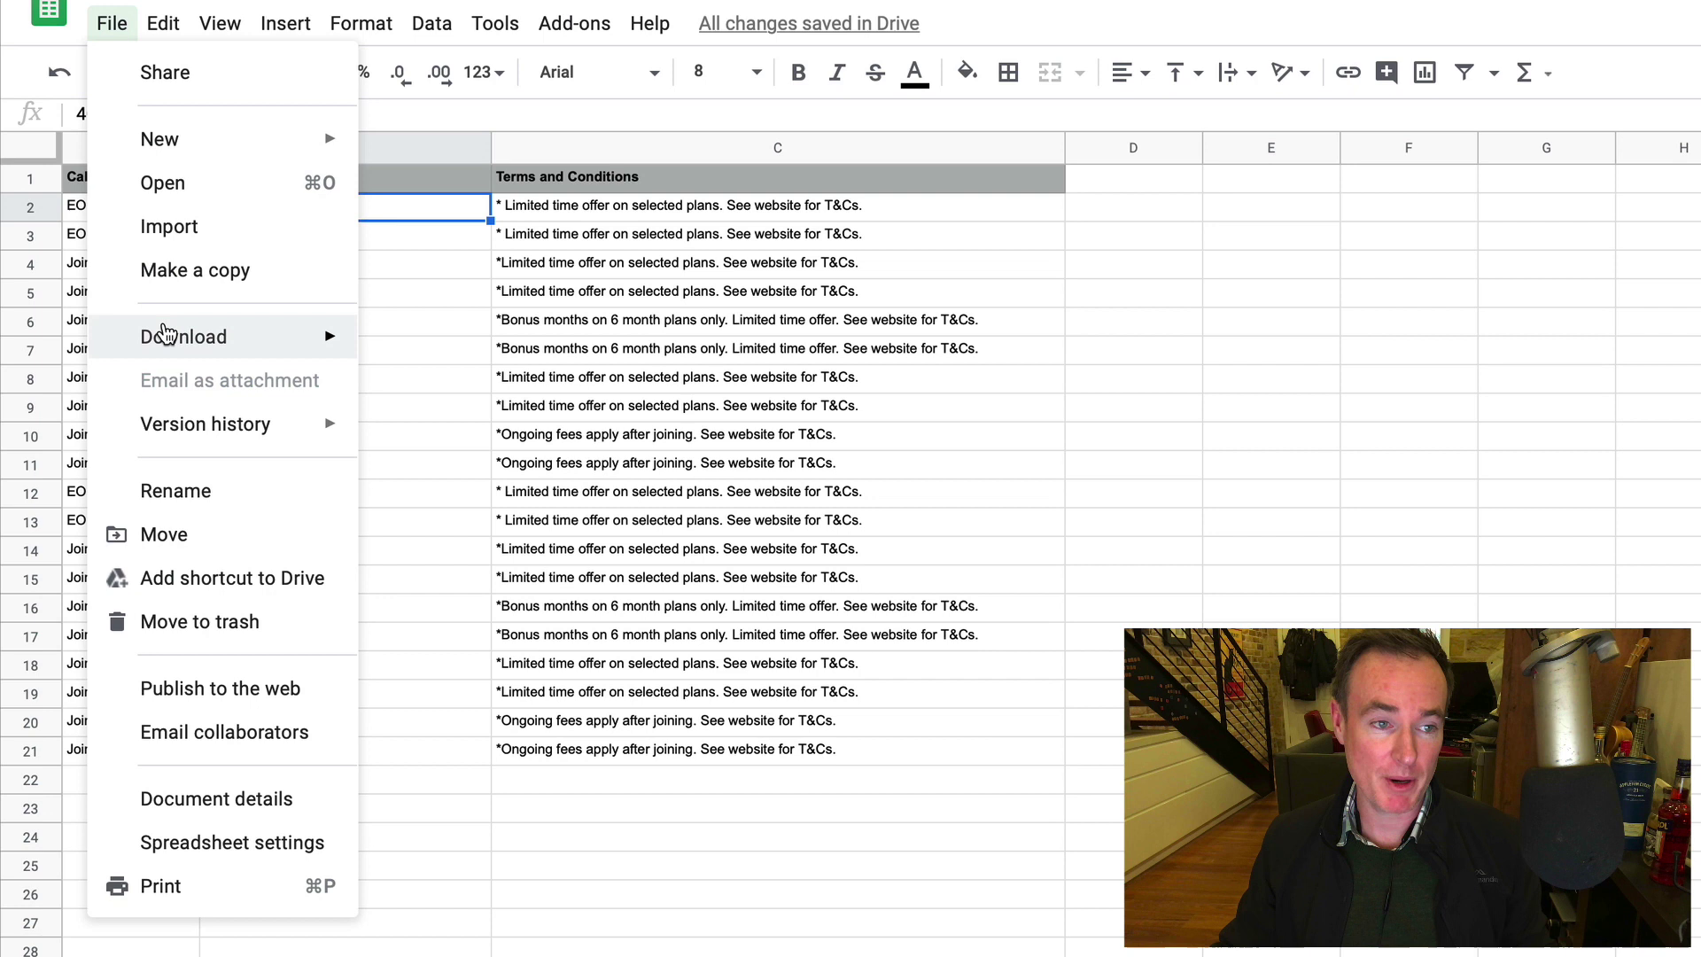
mouse_move(155, 335)
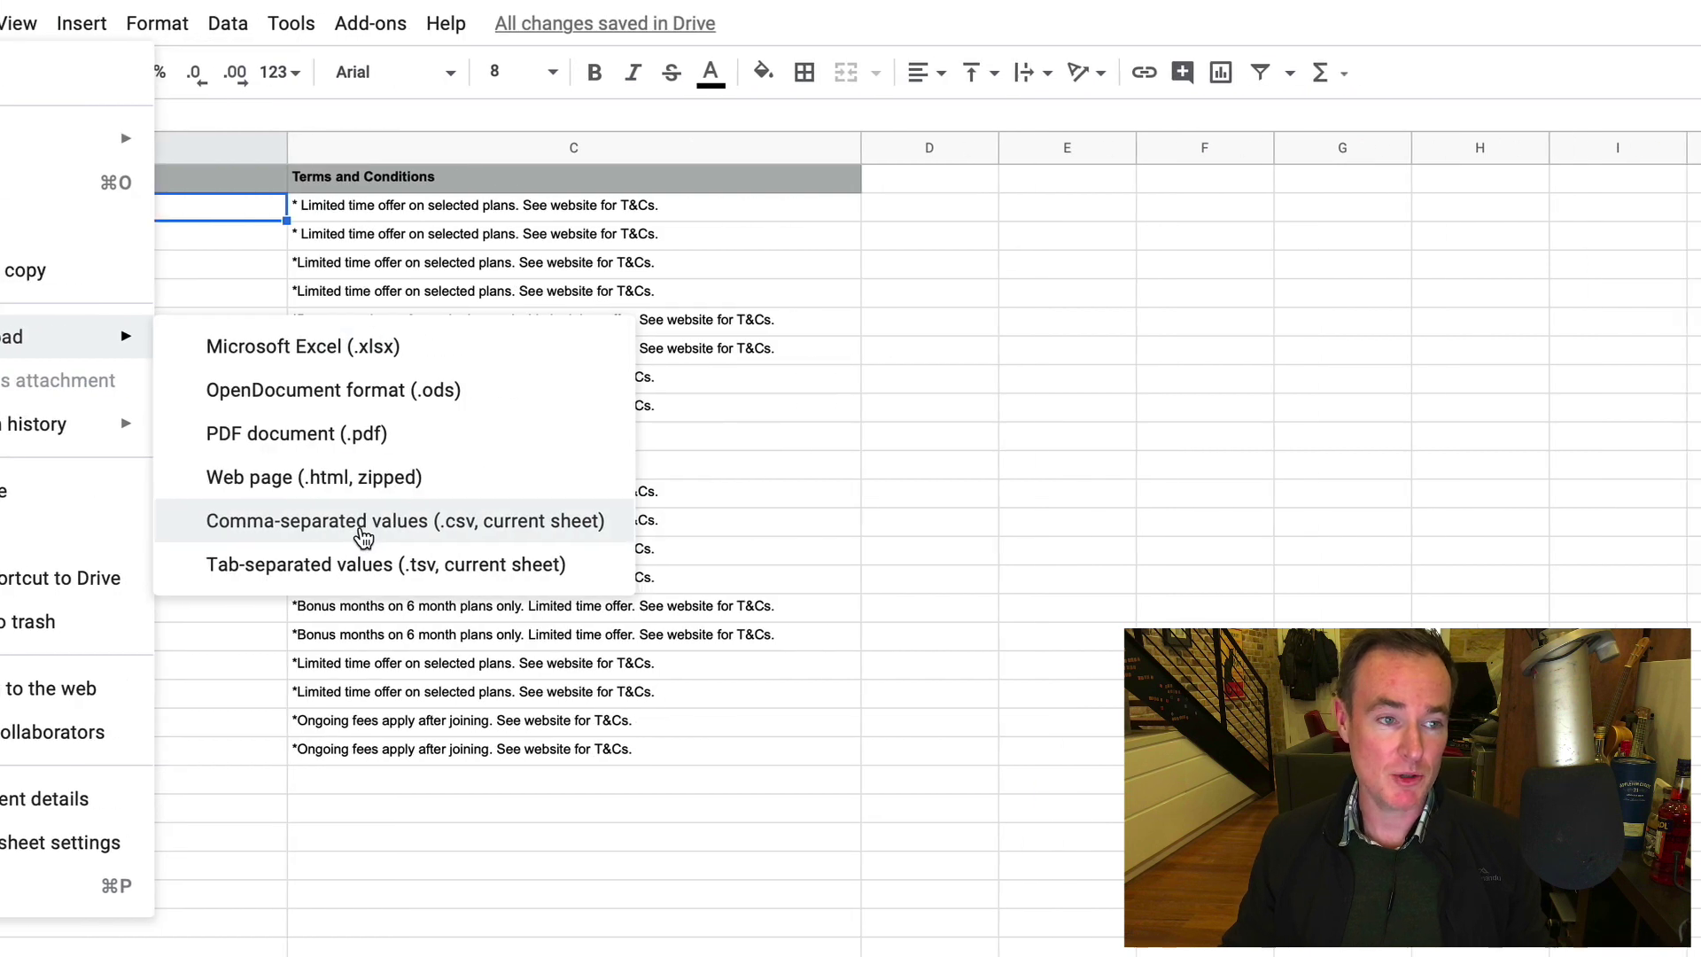
click(563, 522)
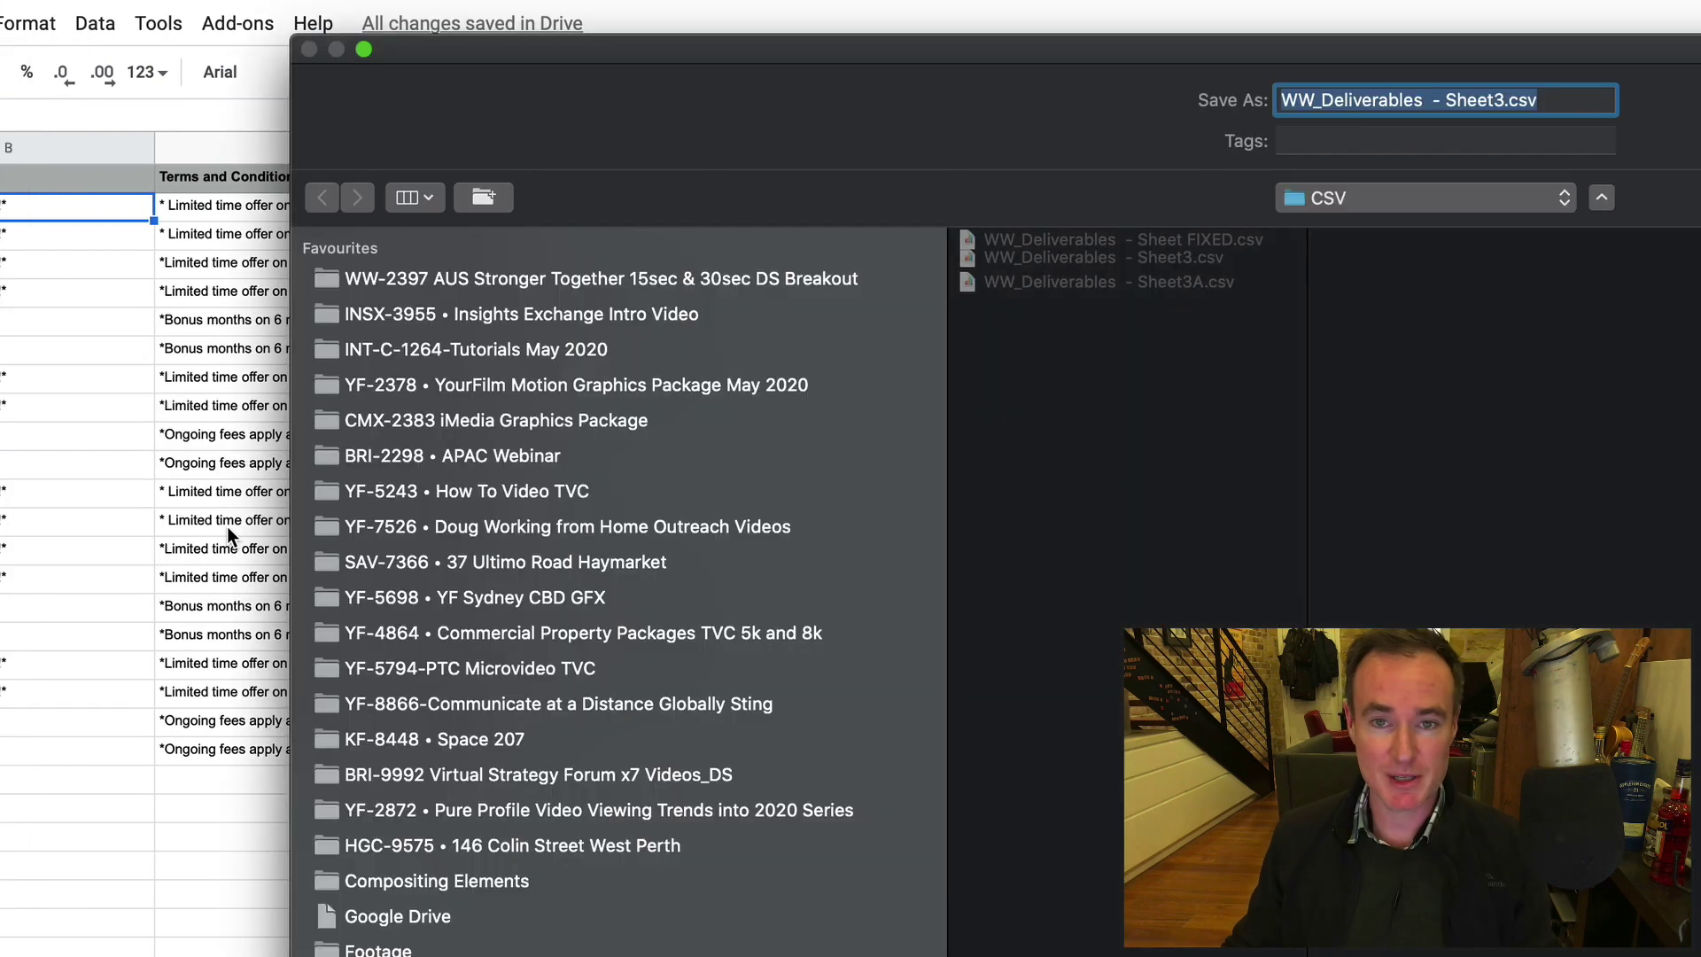
key(Right)
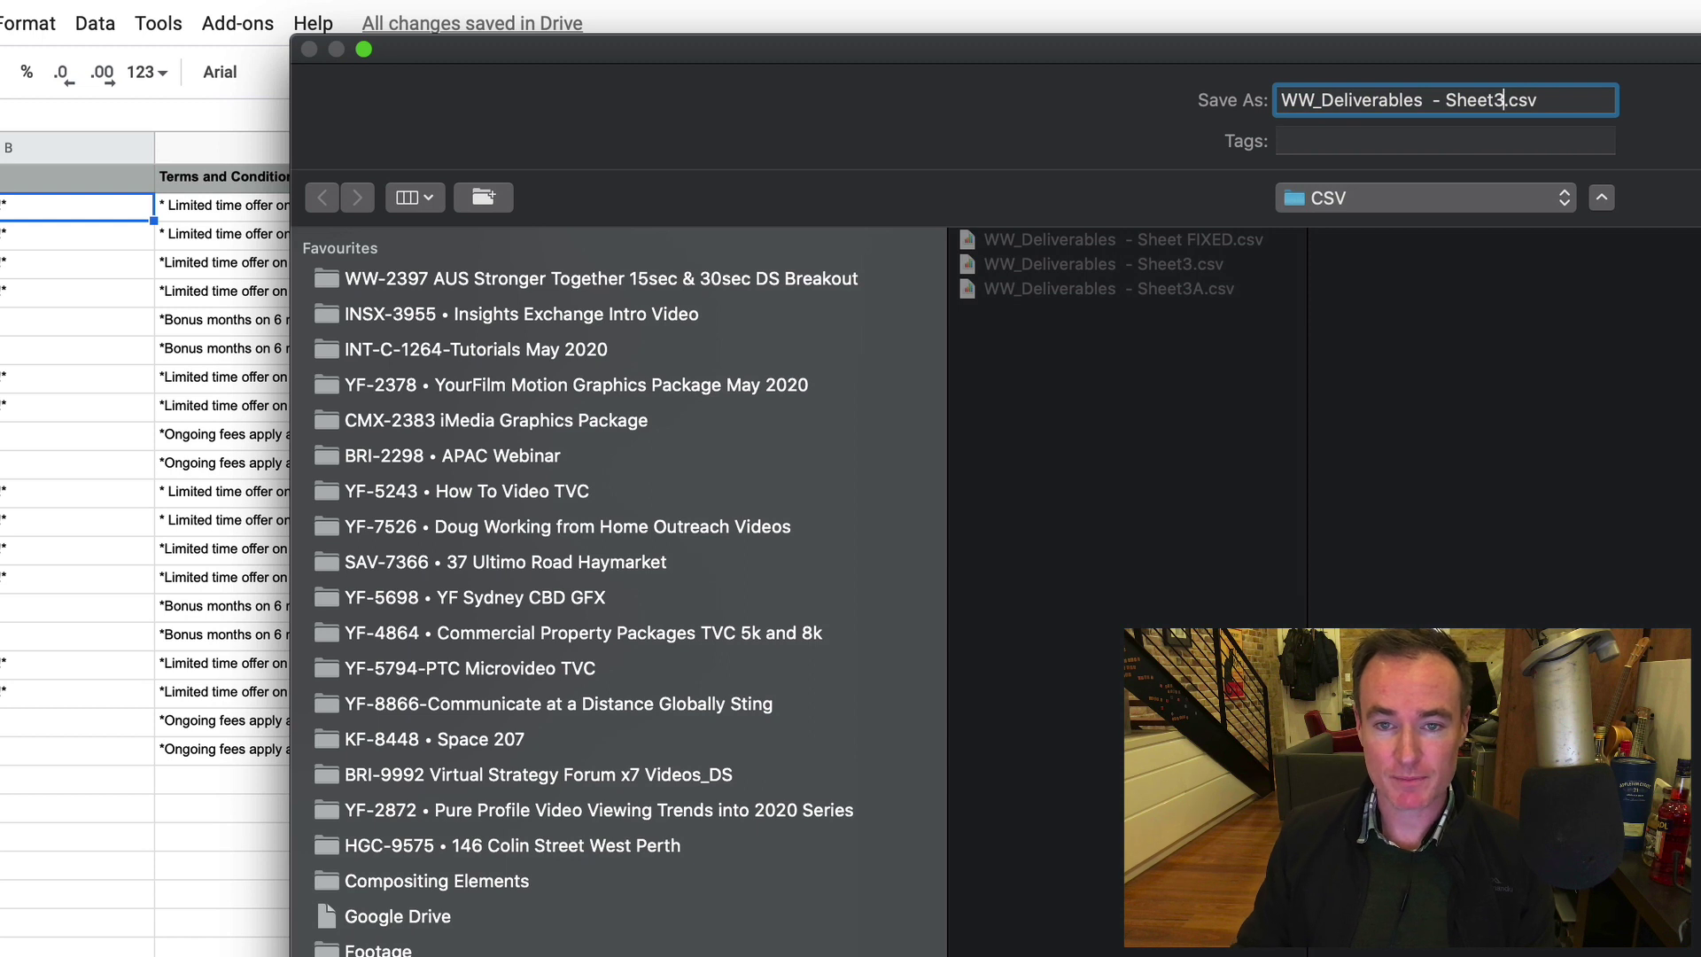
key(BackSpace)
text(Fized Changes)
key(Return)
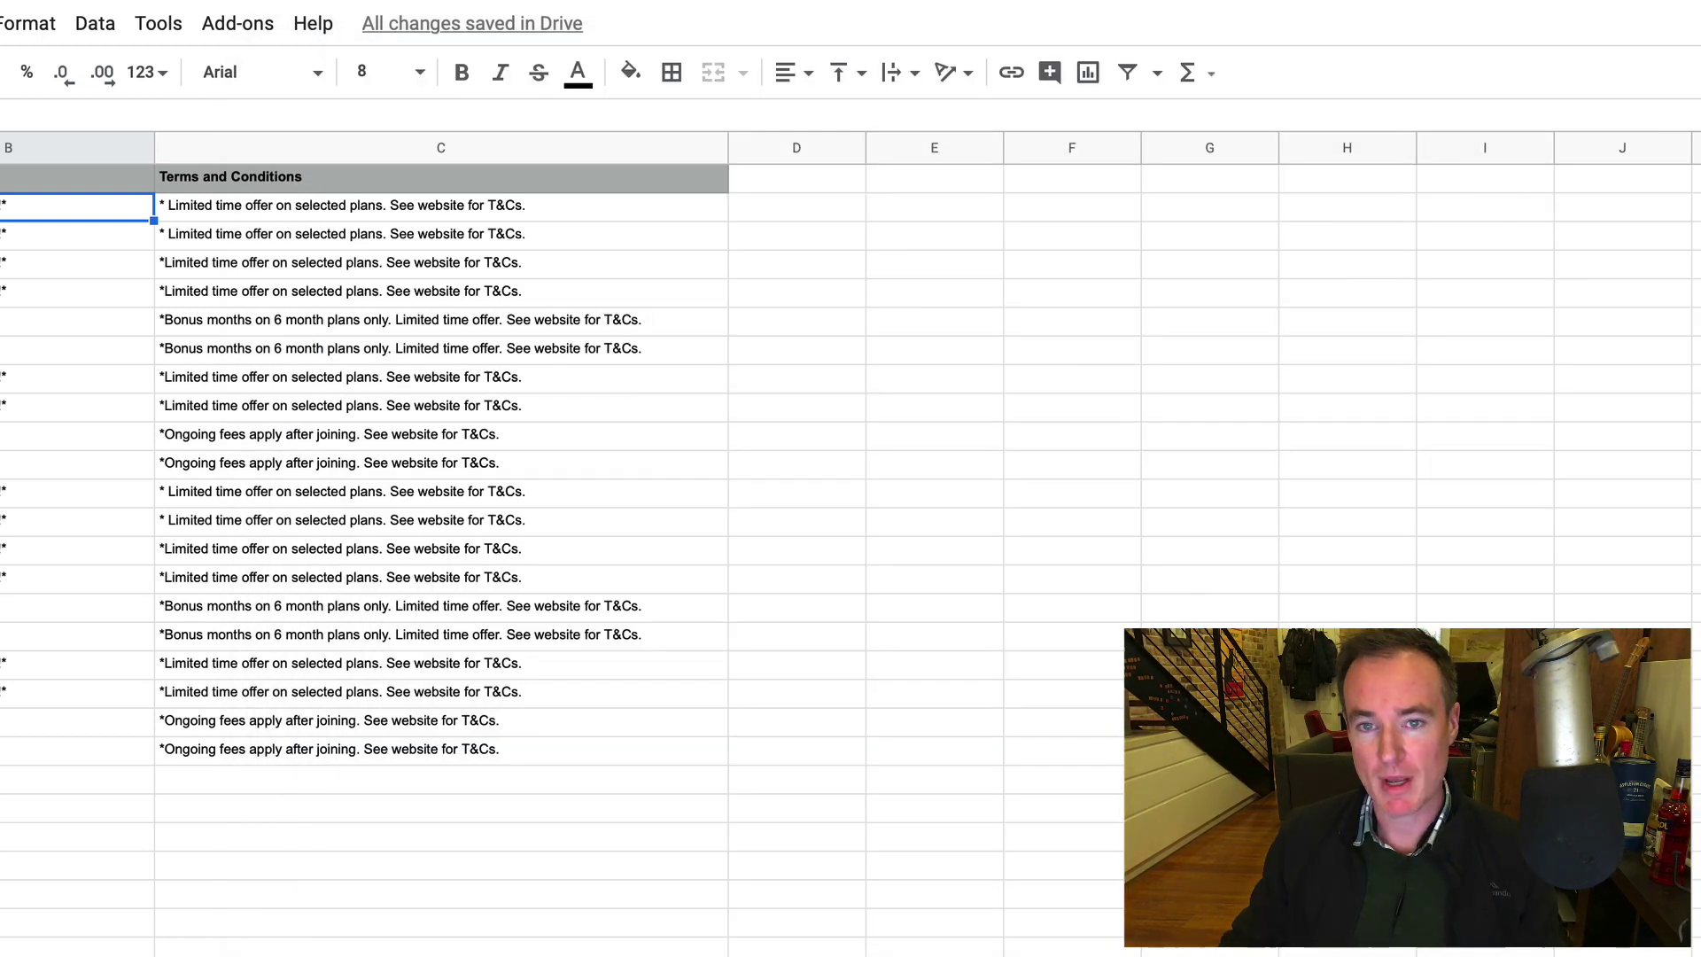
key(super+Tab)
key(super+Tab)
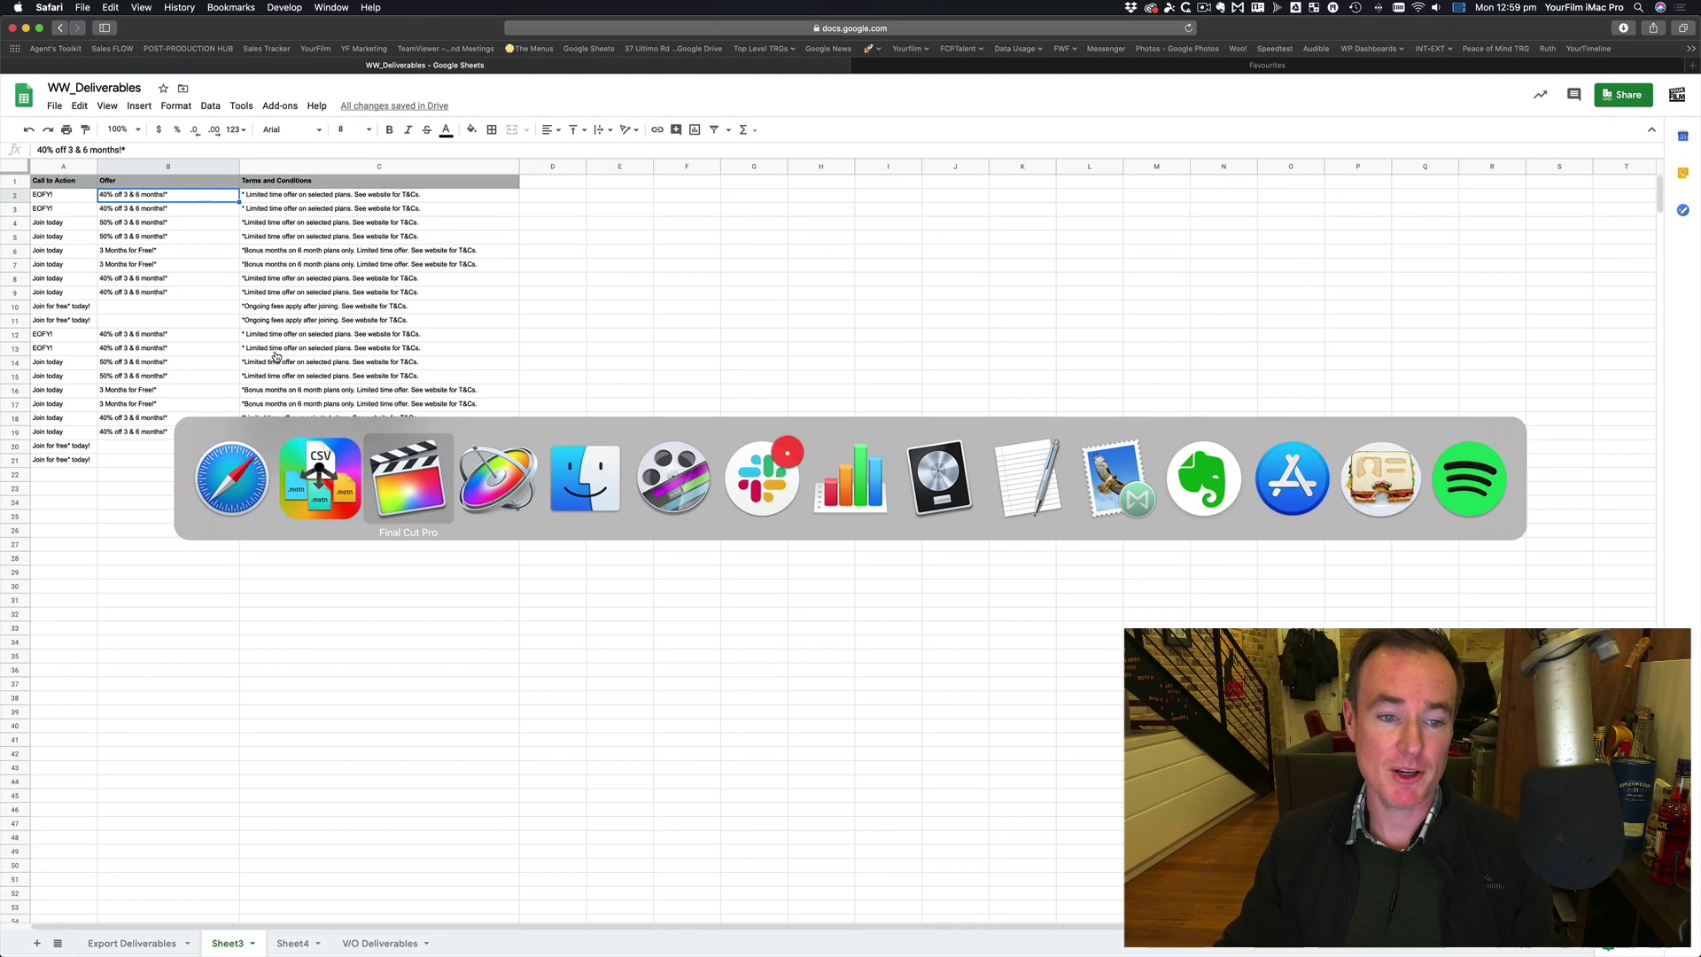
key(super+Tab)
key(super+Tab)
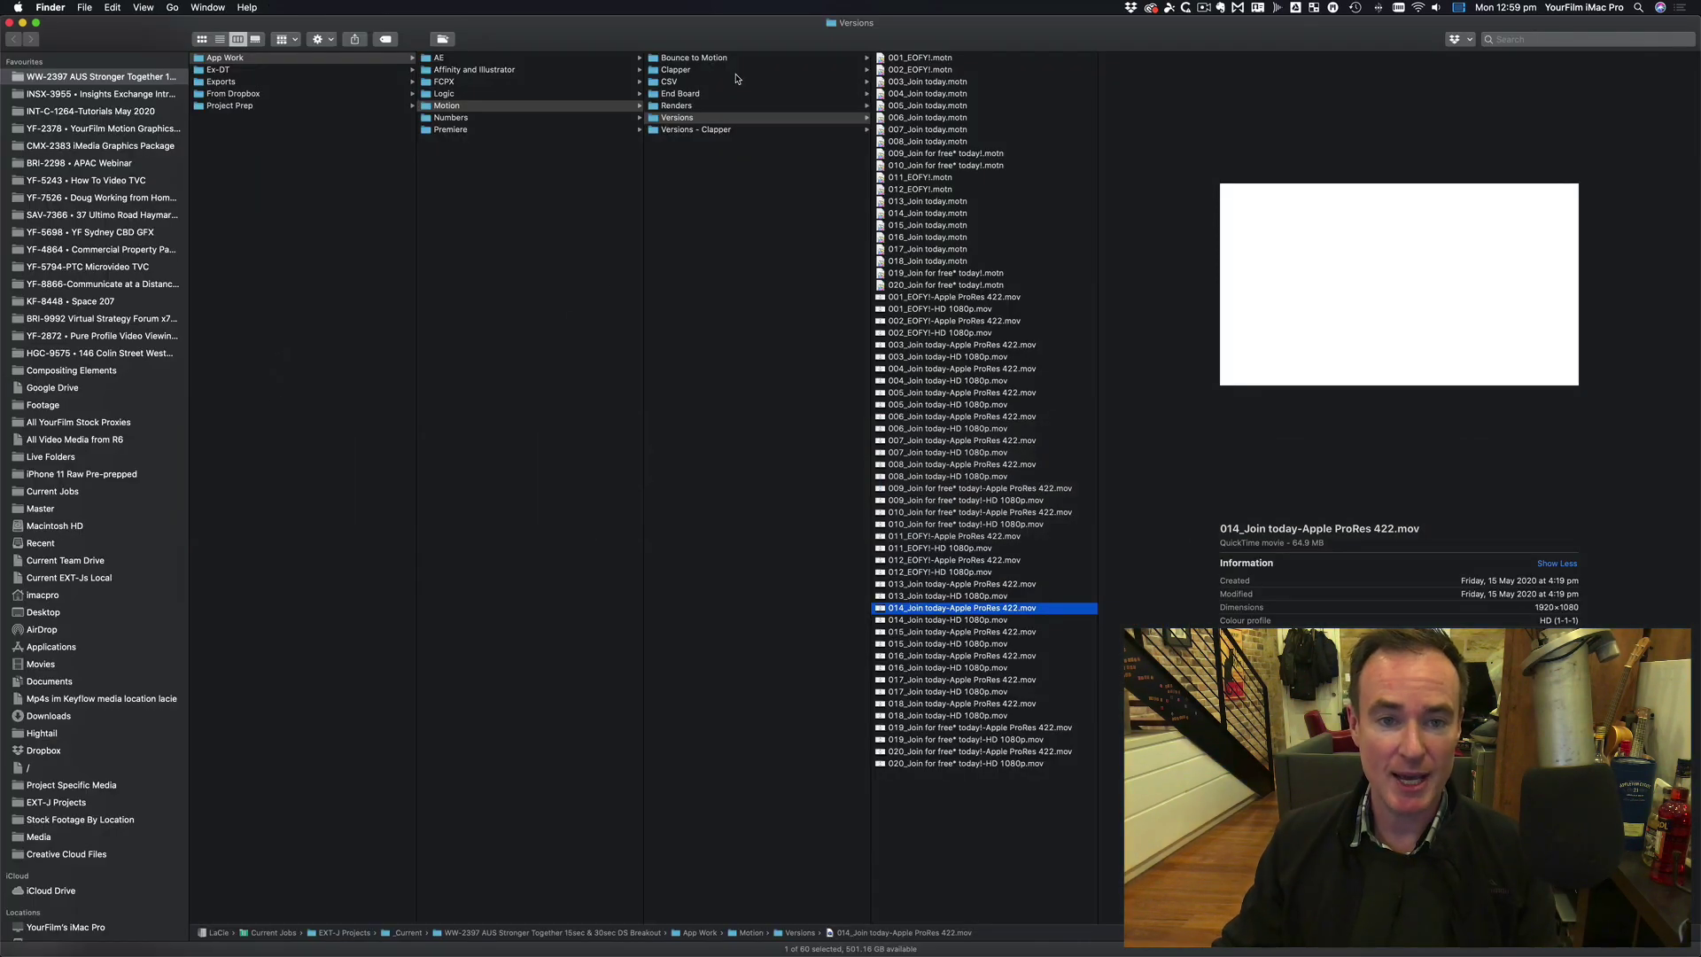
Select the End Board document in Finder's Motion > End Board folder and bring Motion forward
key(Left)
key(Up)
key(Up)
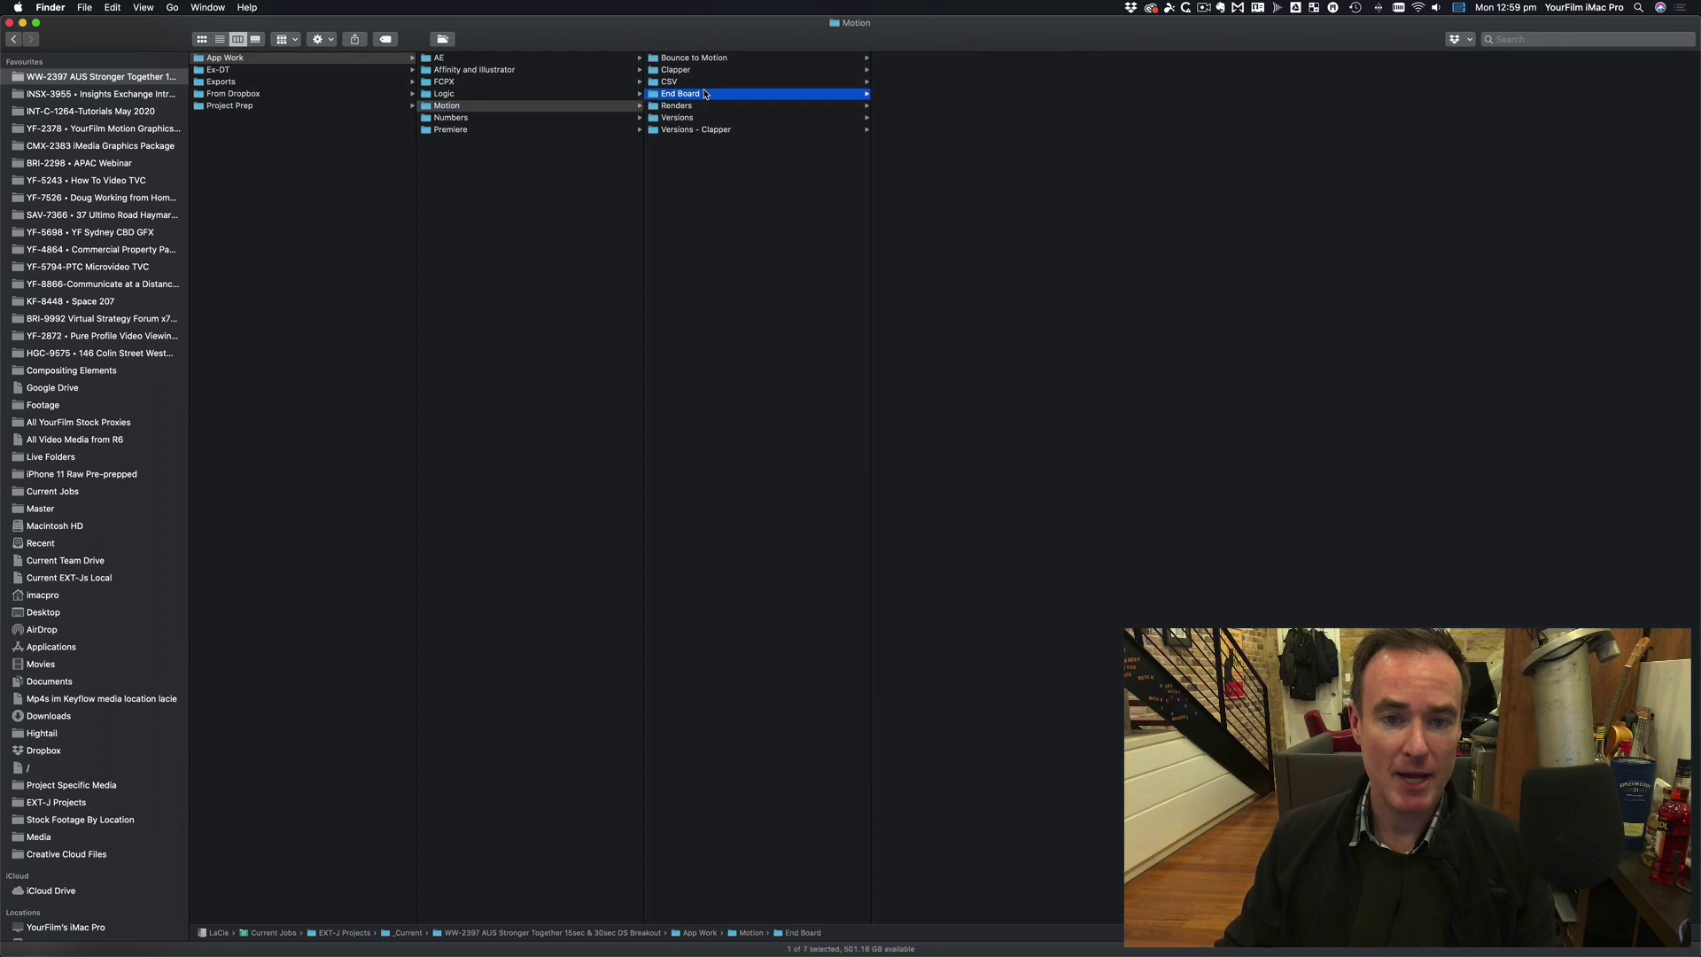
click(935, 78)
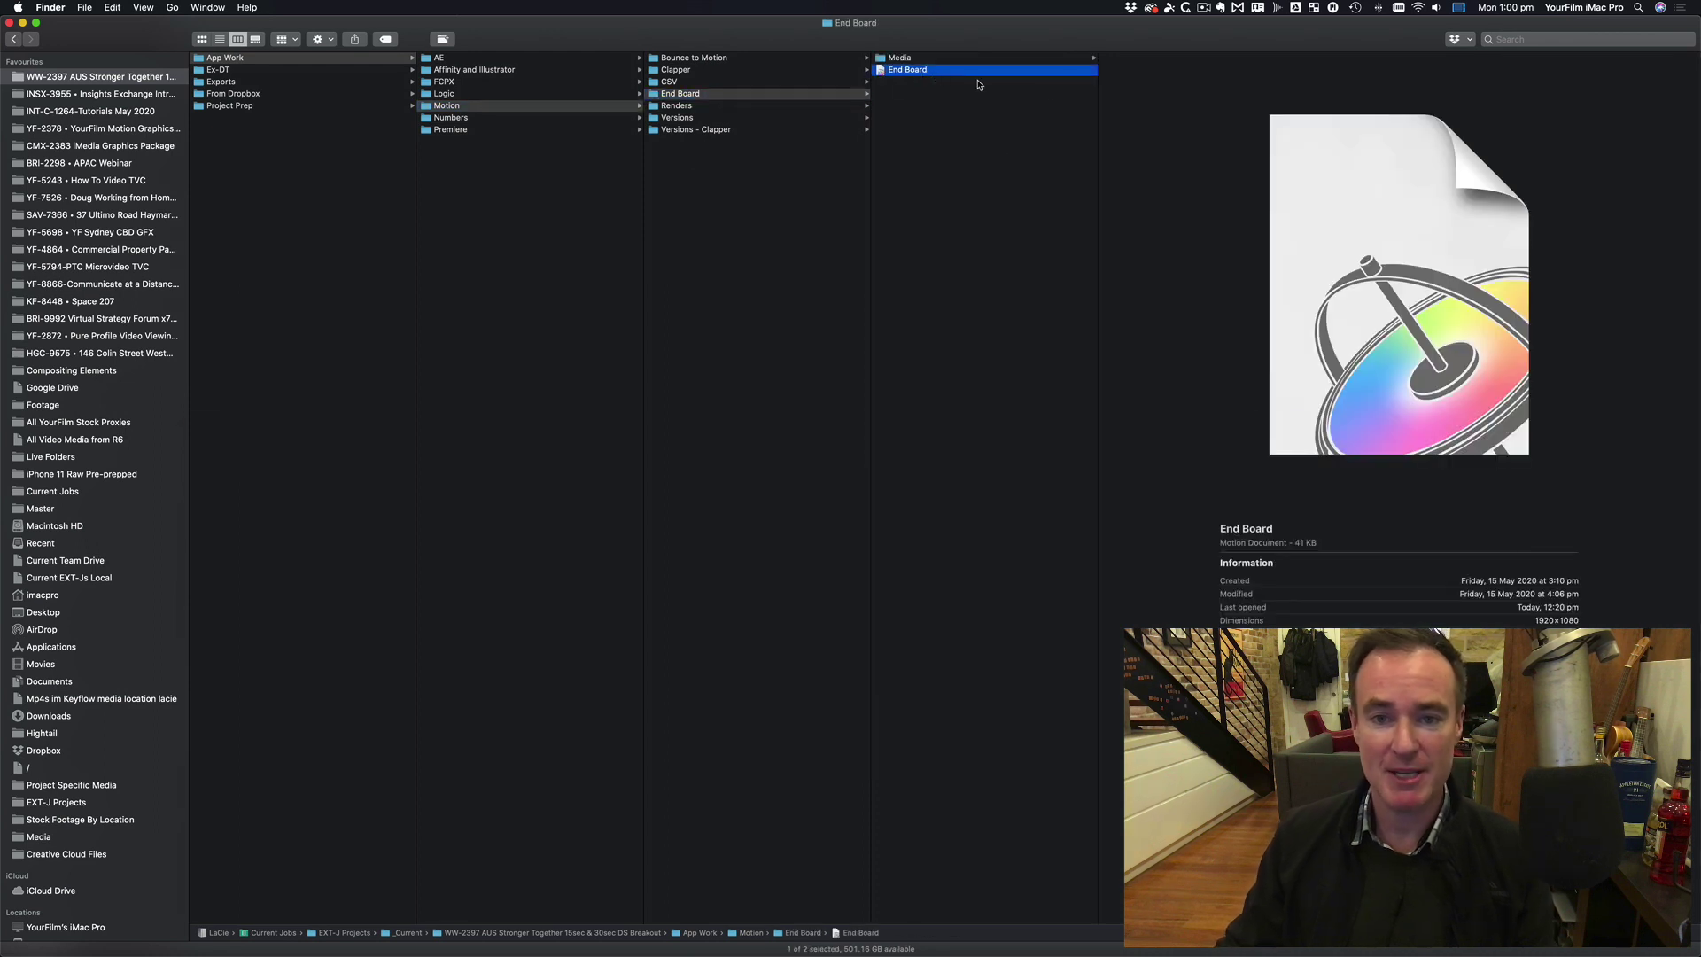
key(super+Tab)
click(652, 507)
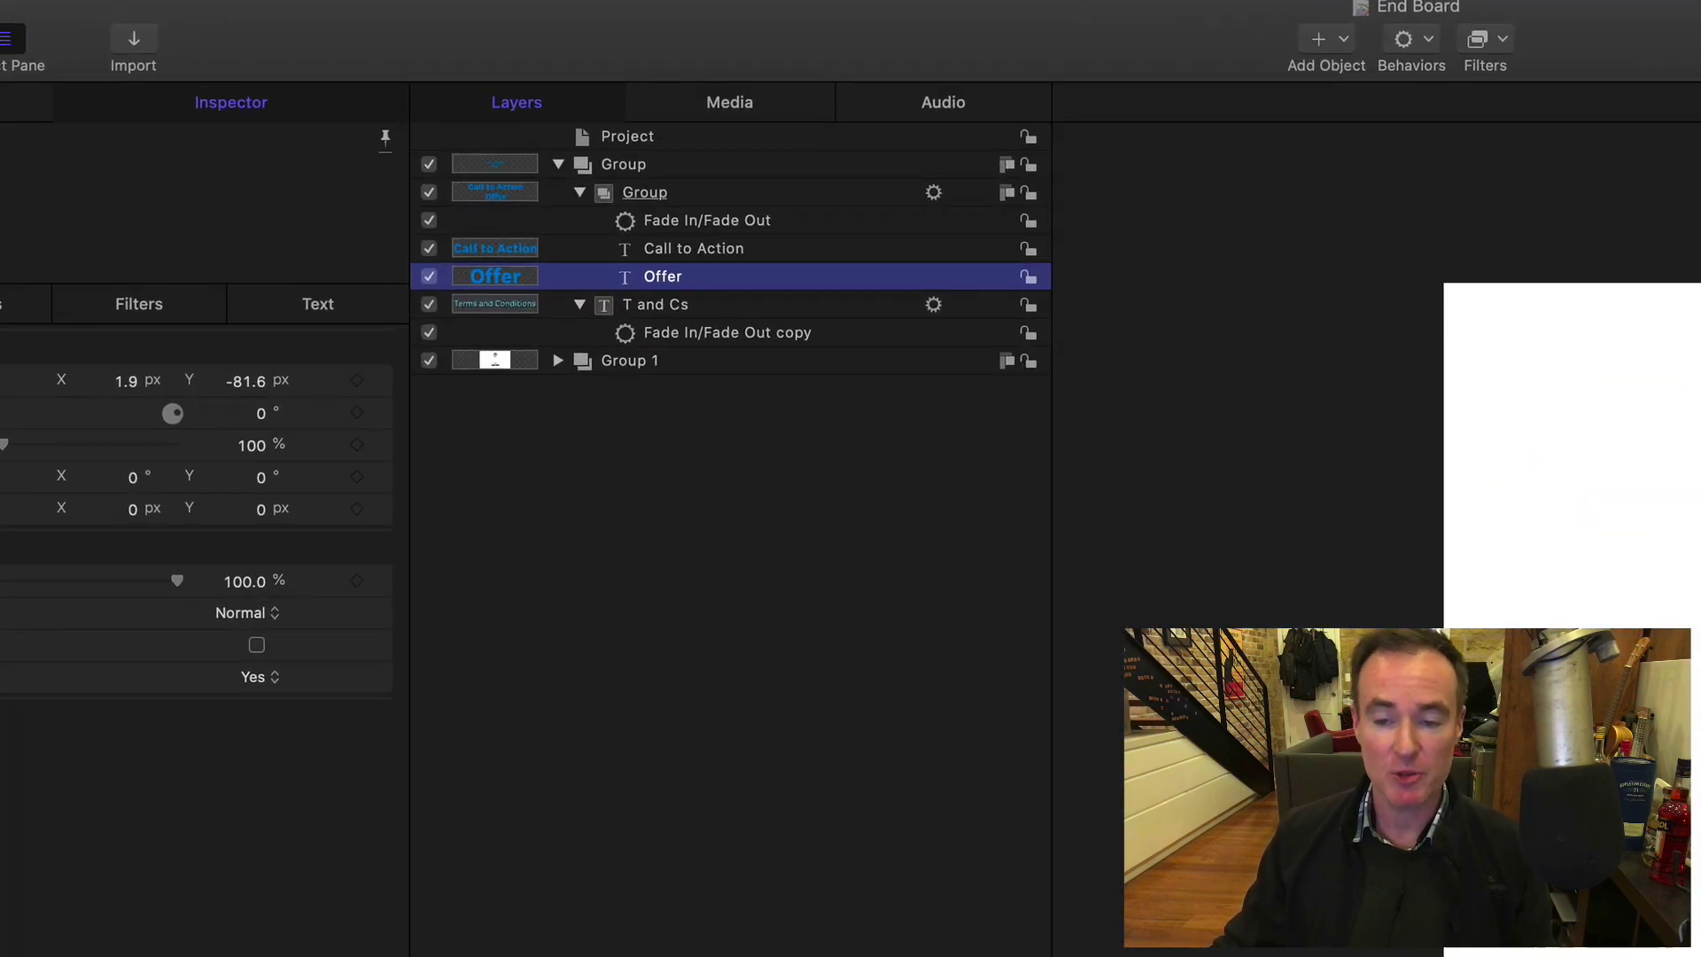
Inspect the Call to Action, Offer and T and Cs text layers
click(752, 248)
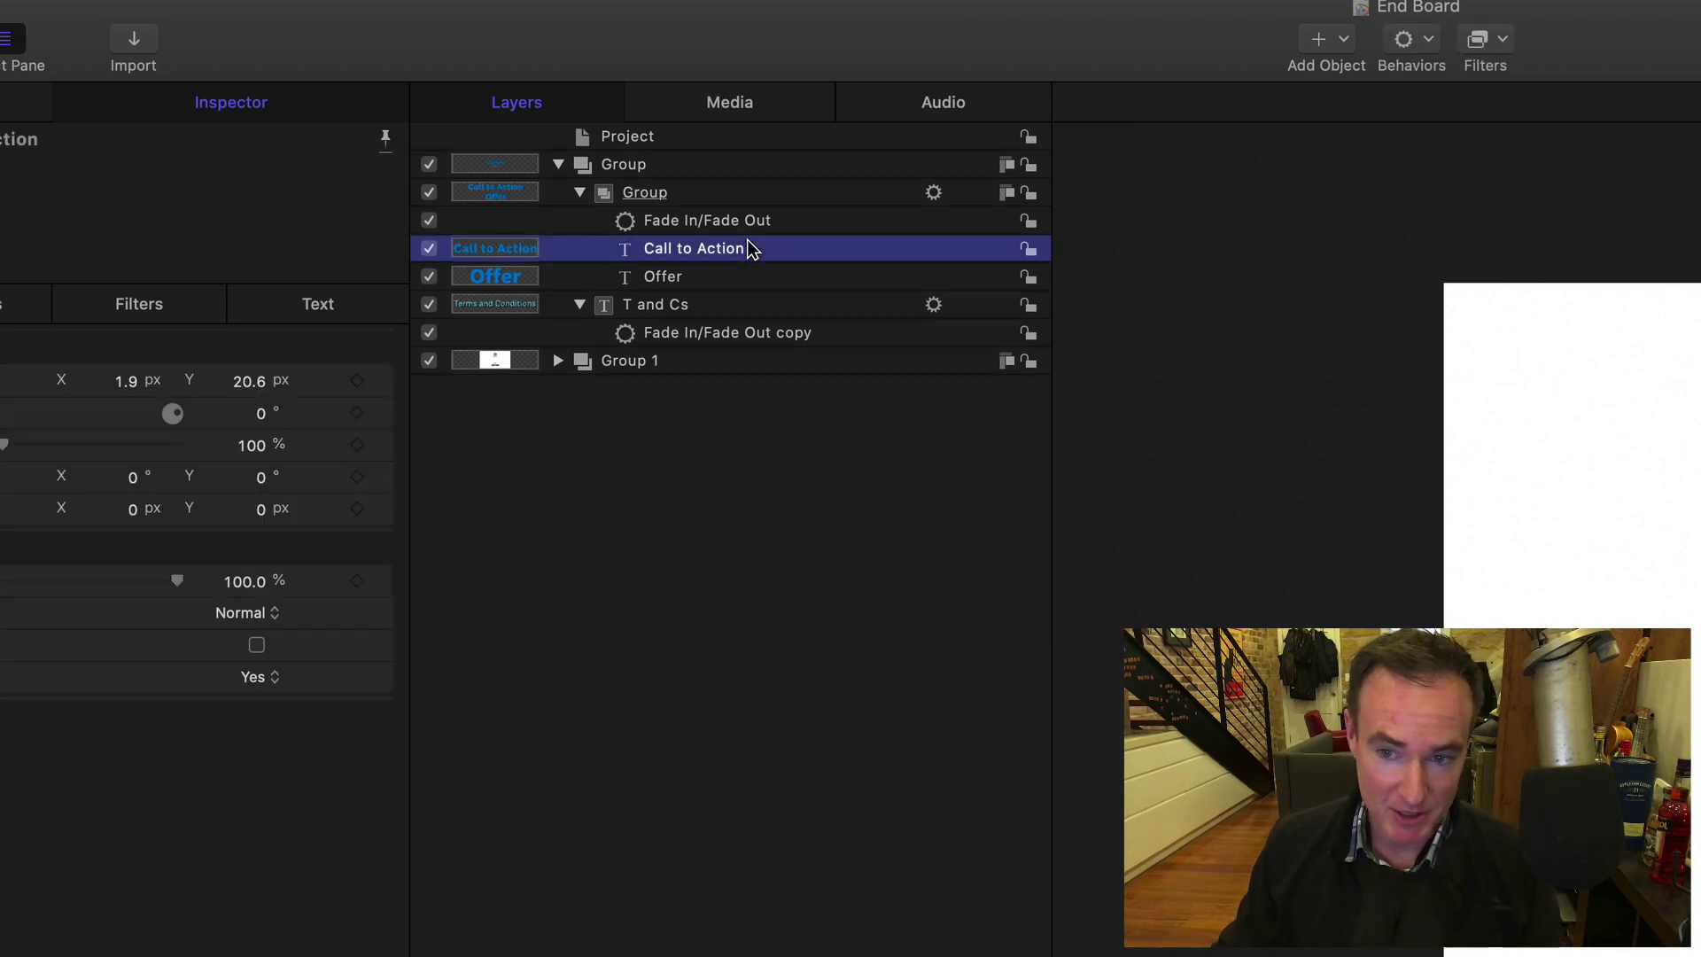
click(754, 277)
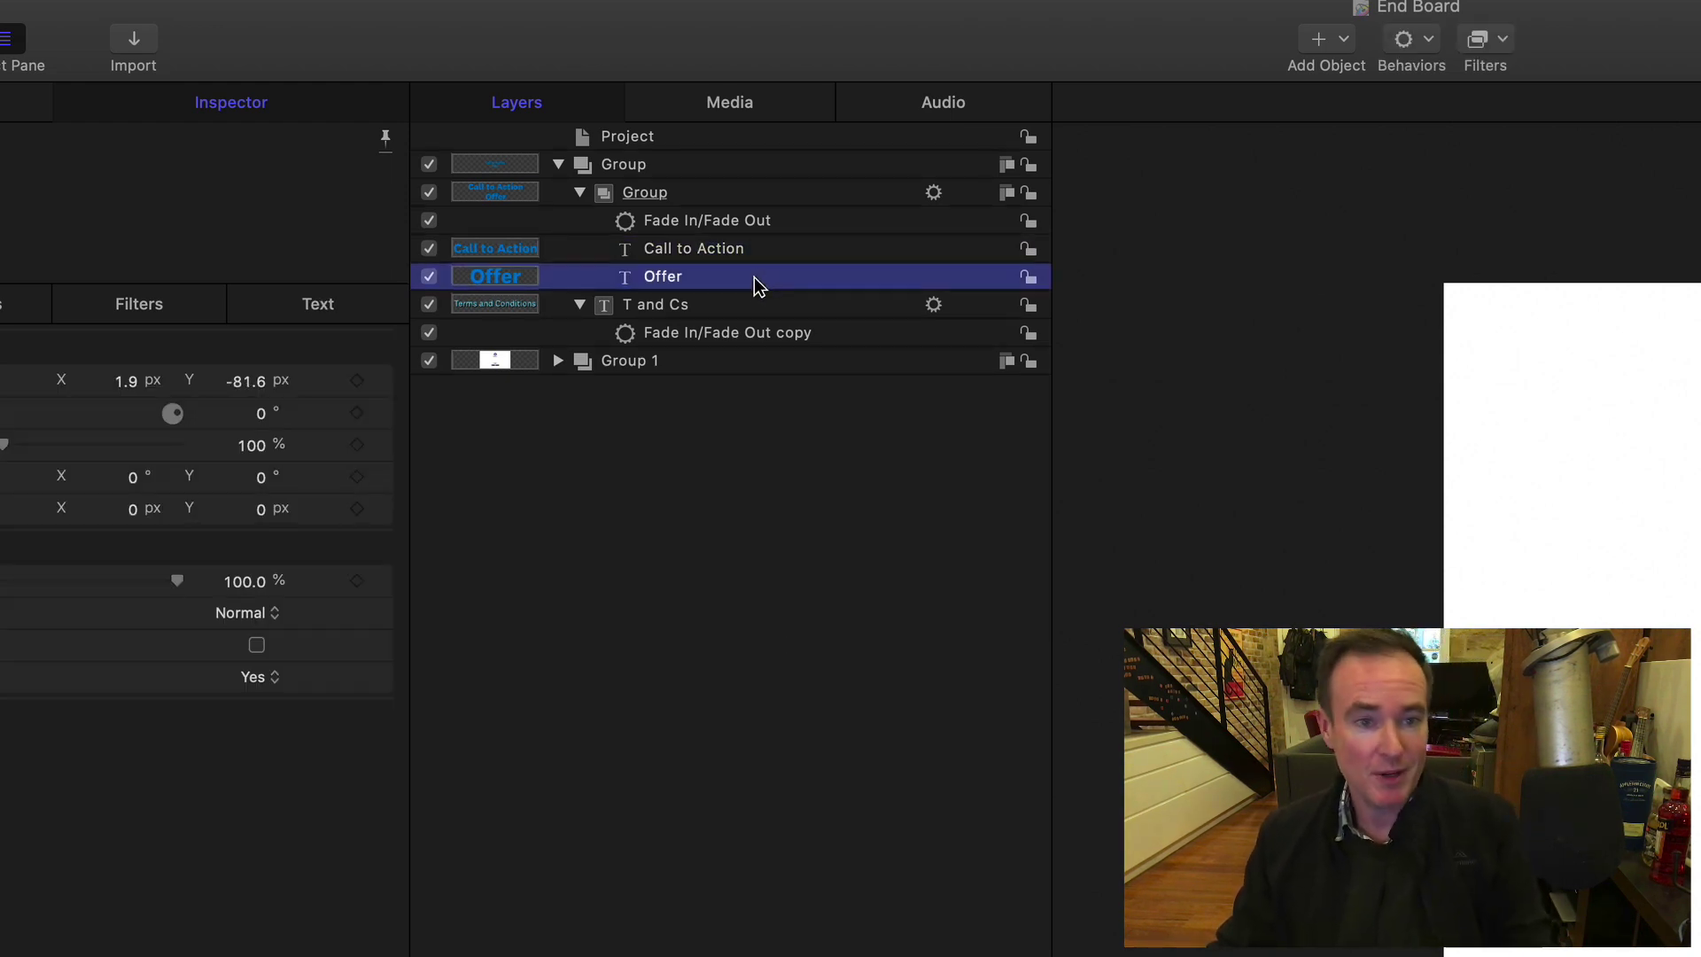
click(754, 305)
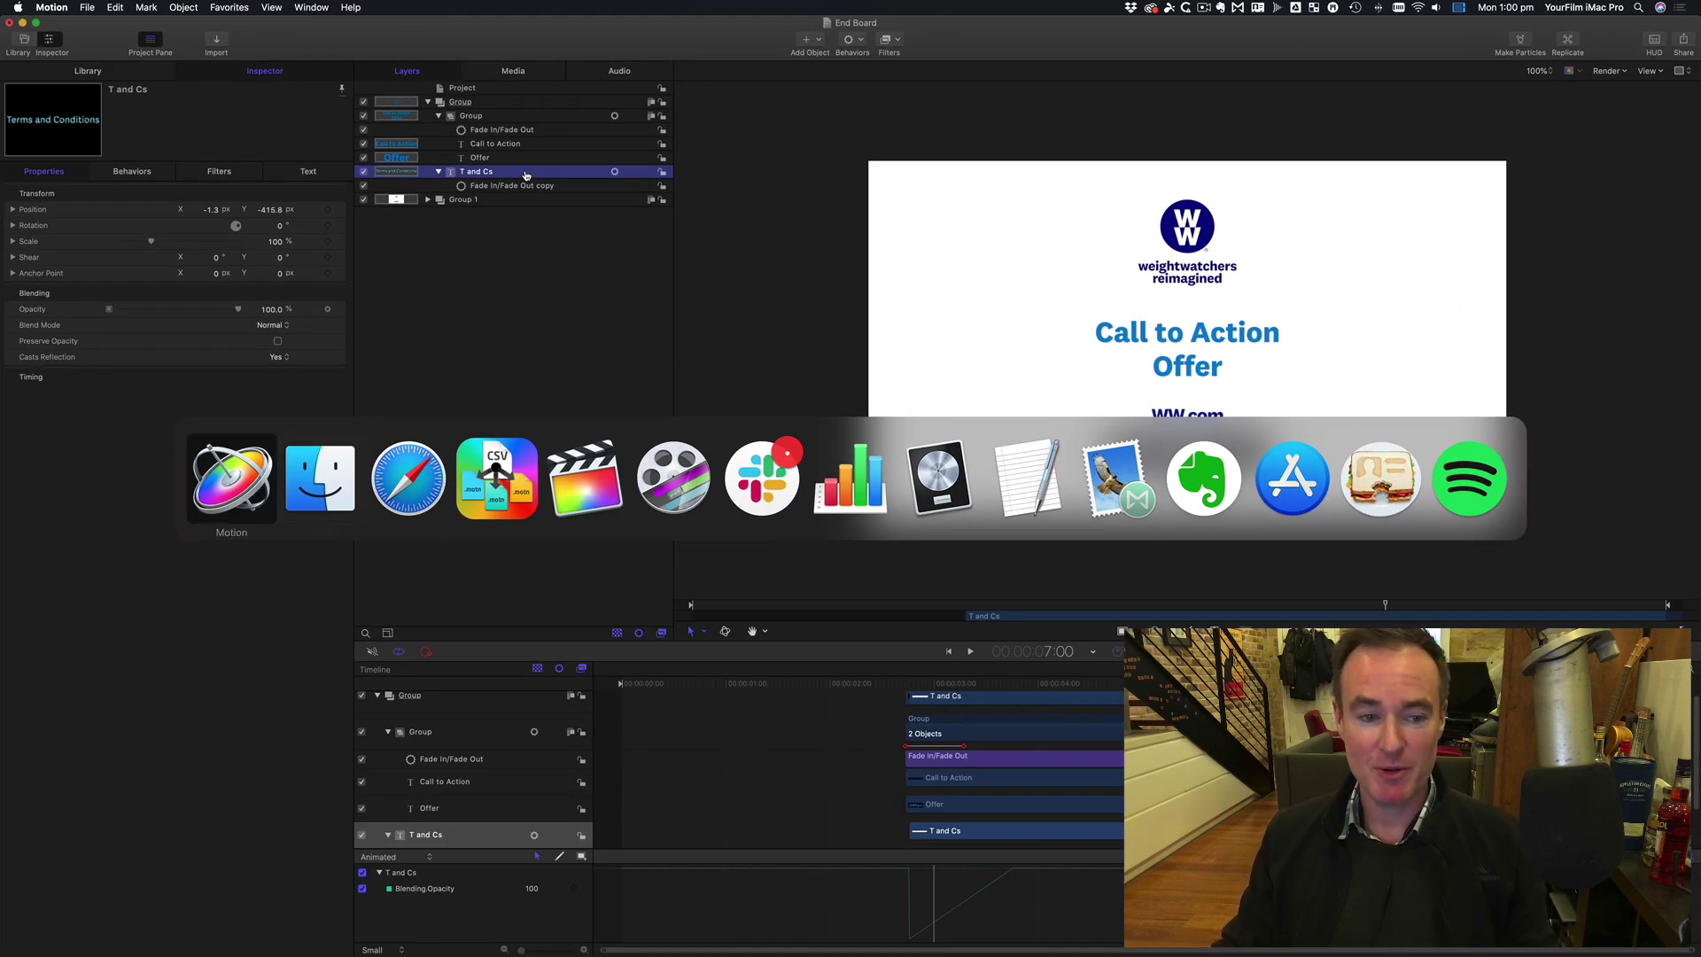
Close the End Board project without saving changes
key(super+w)
key(super+Tab)
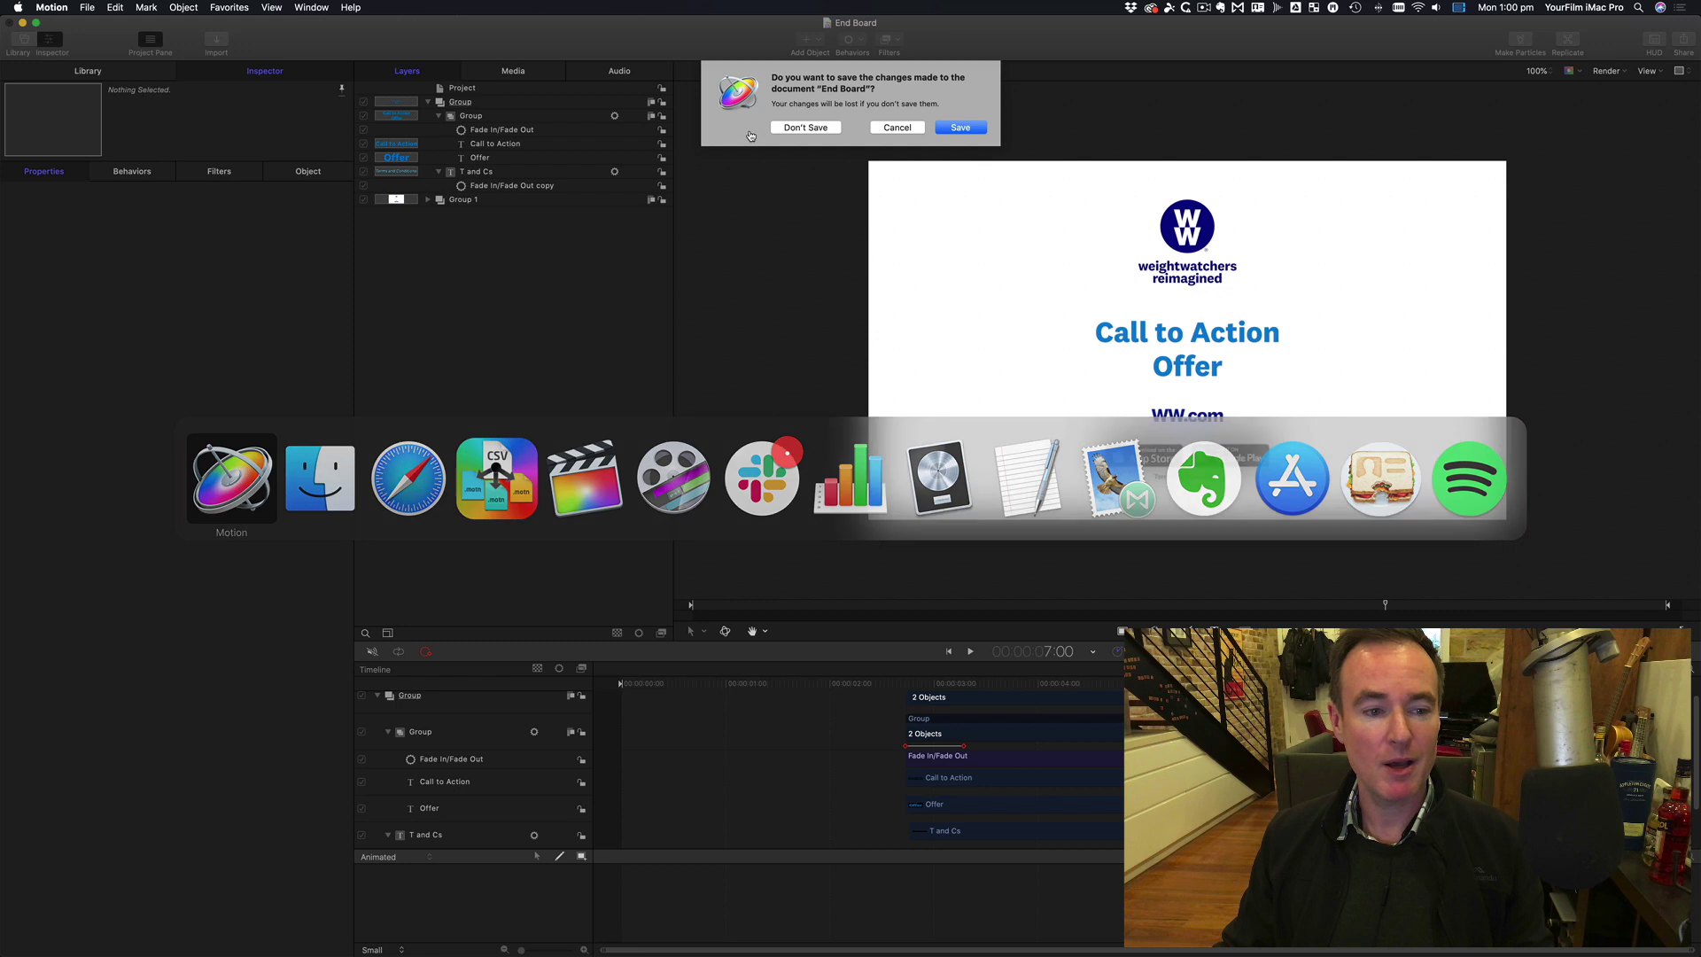
click(805, 127)
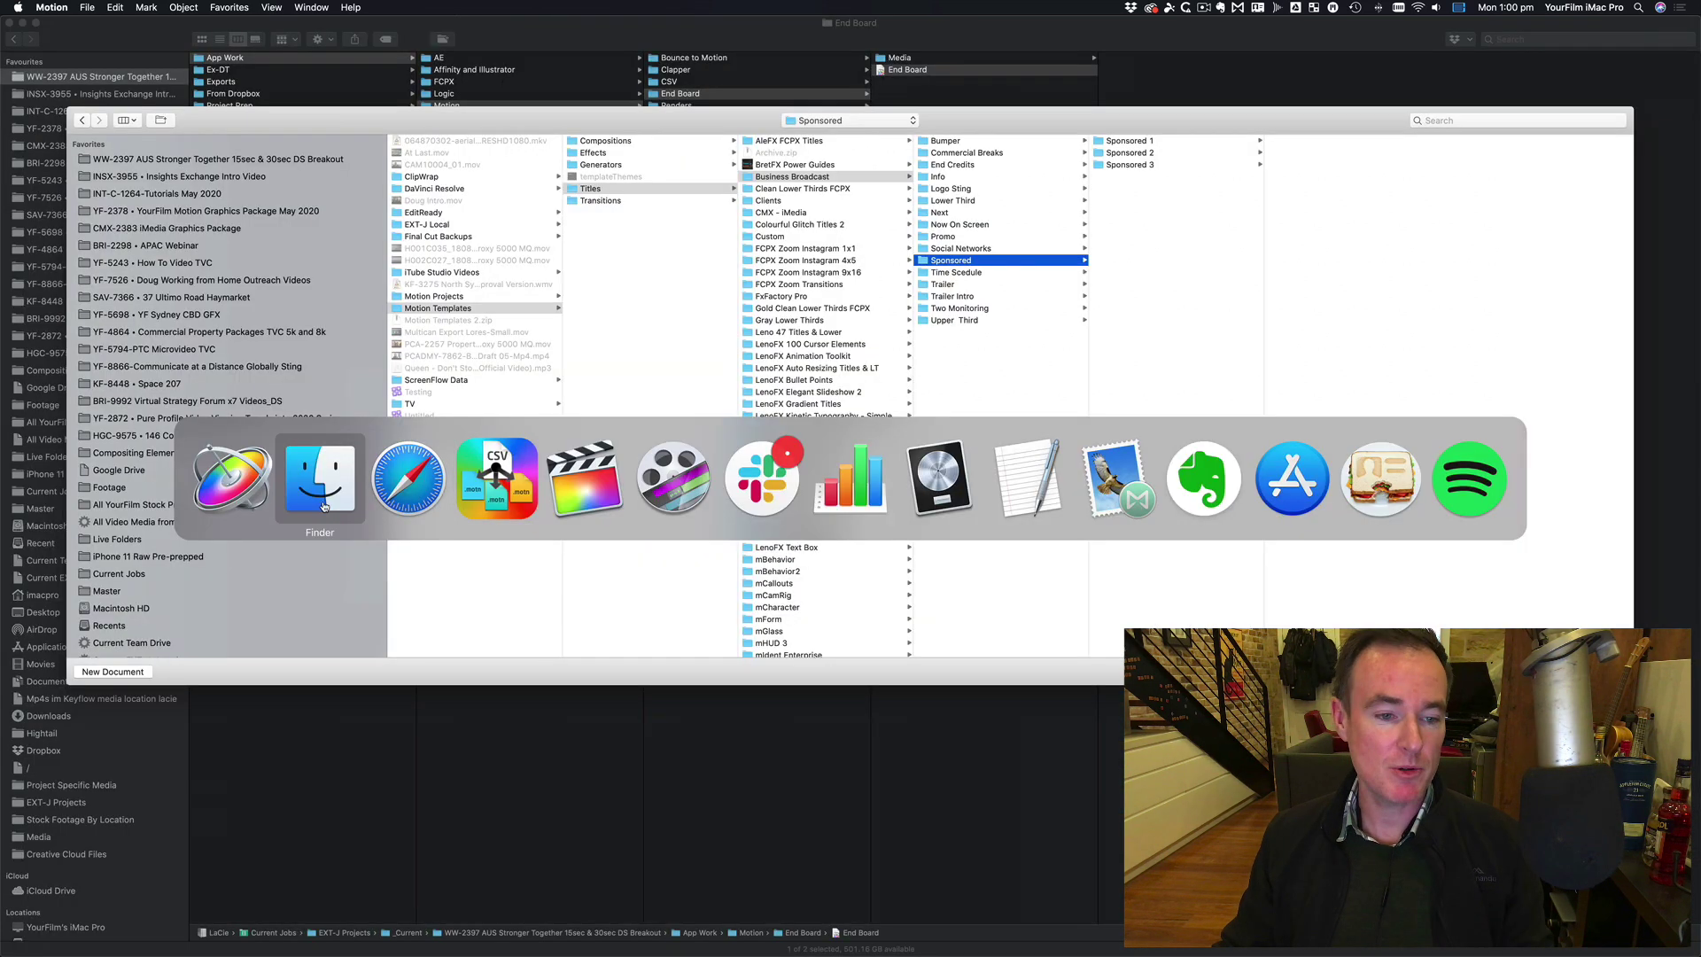
Drag the End Board document from Finder into the generator's motion file box
key(super+Tab)
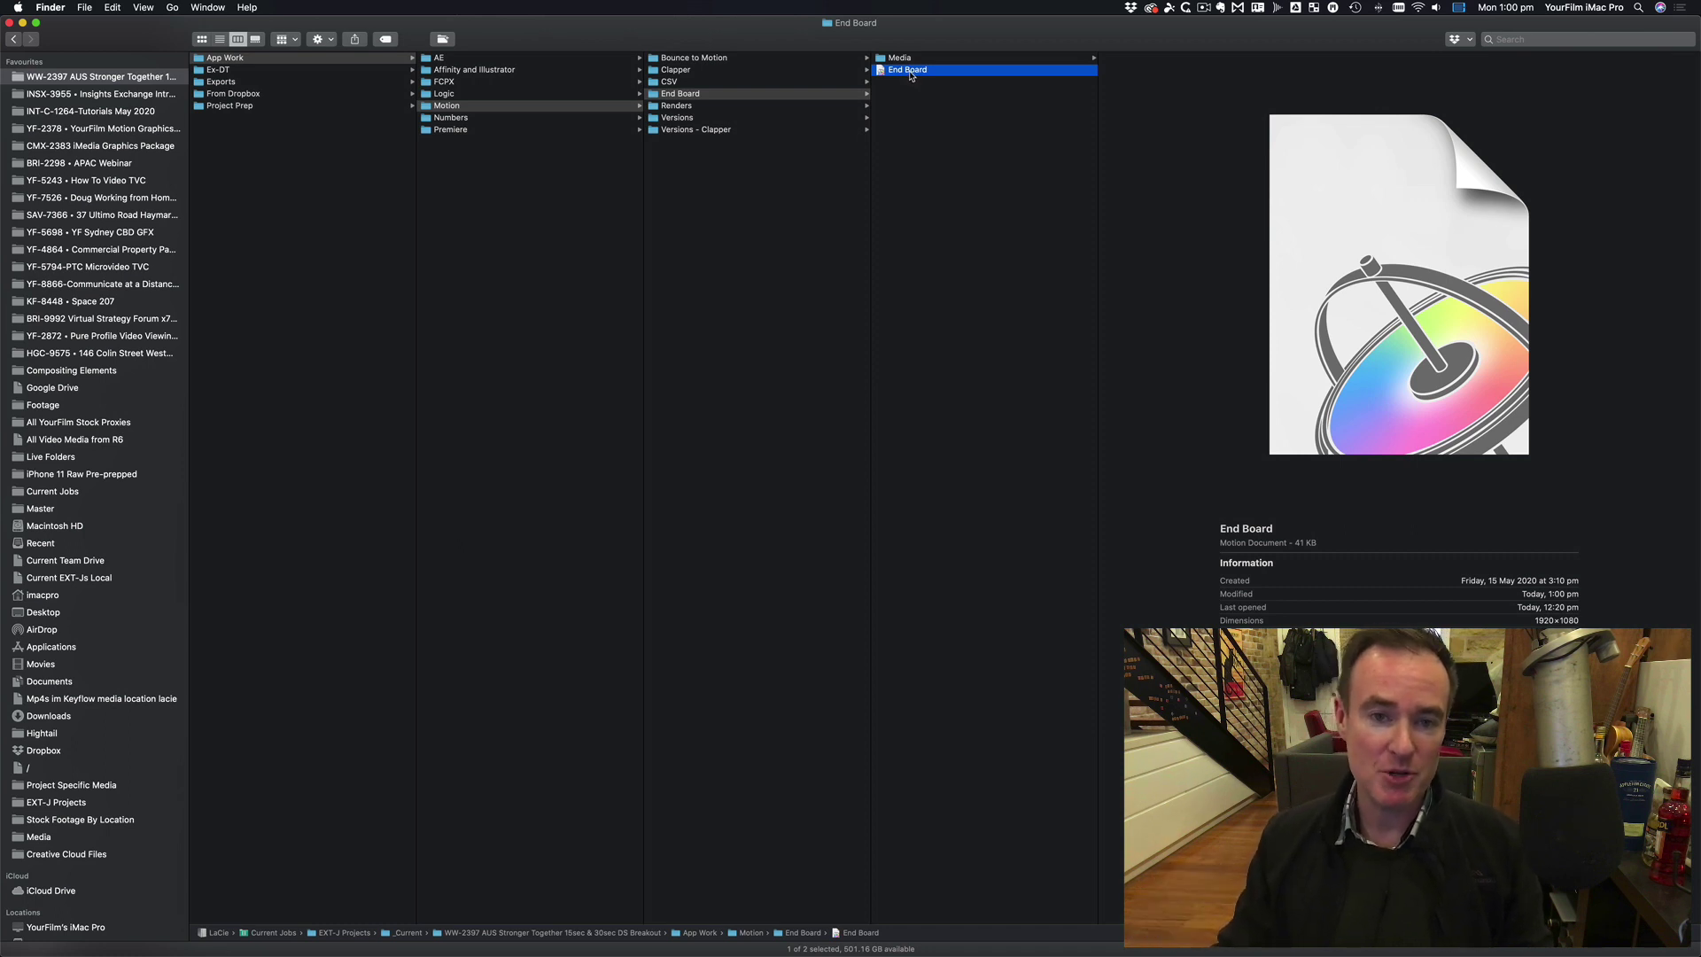
drag(913, 75, 1108, 152)
key(super+Tab)
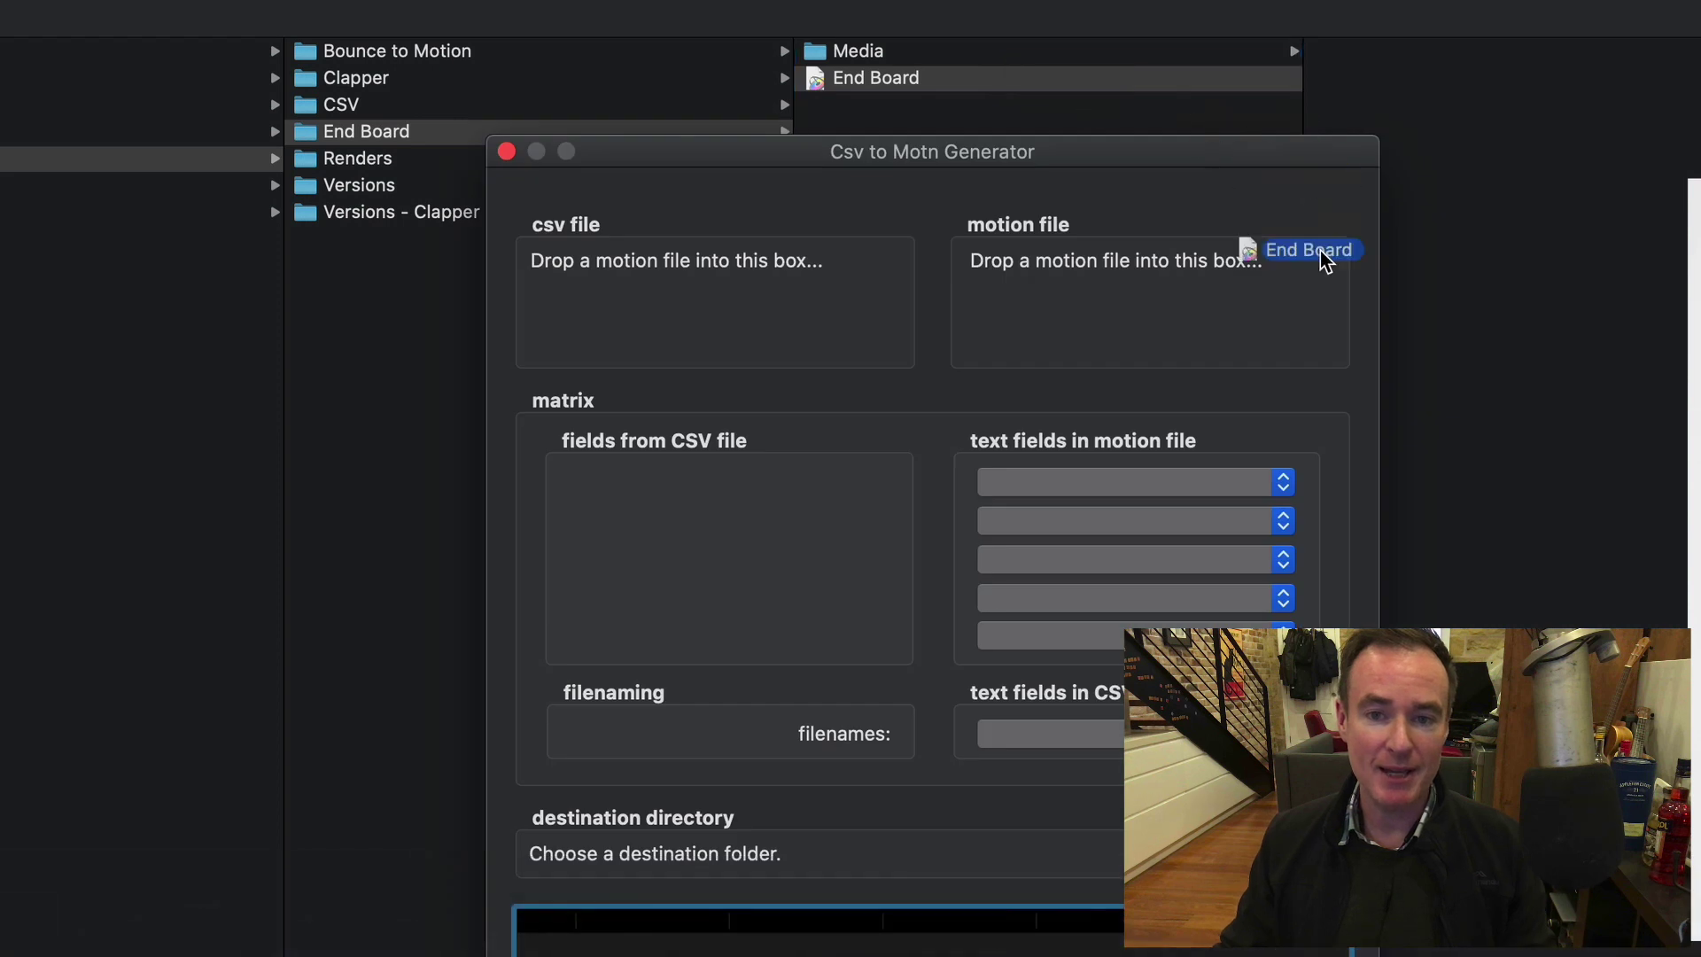
drag(1320, 250, 1235, 315)
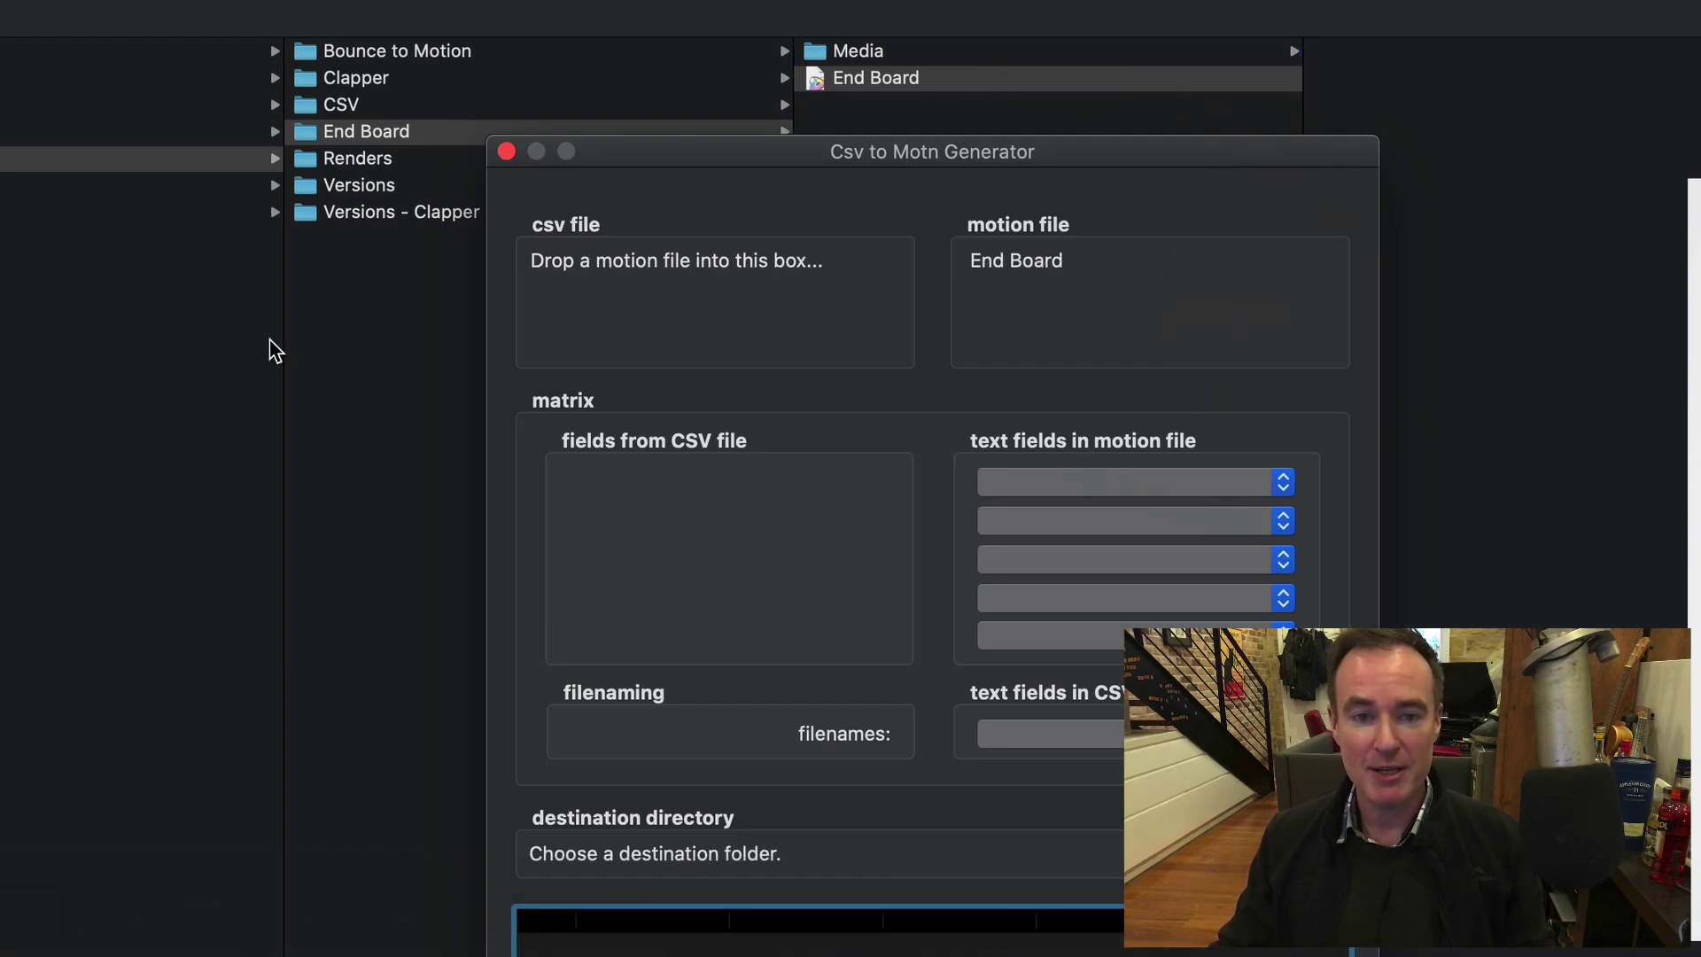
key(super+Tab)
Load the Fized Changes CSV into the generator's csv file box
click(558, 105)
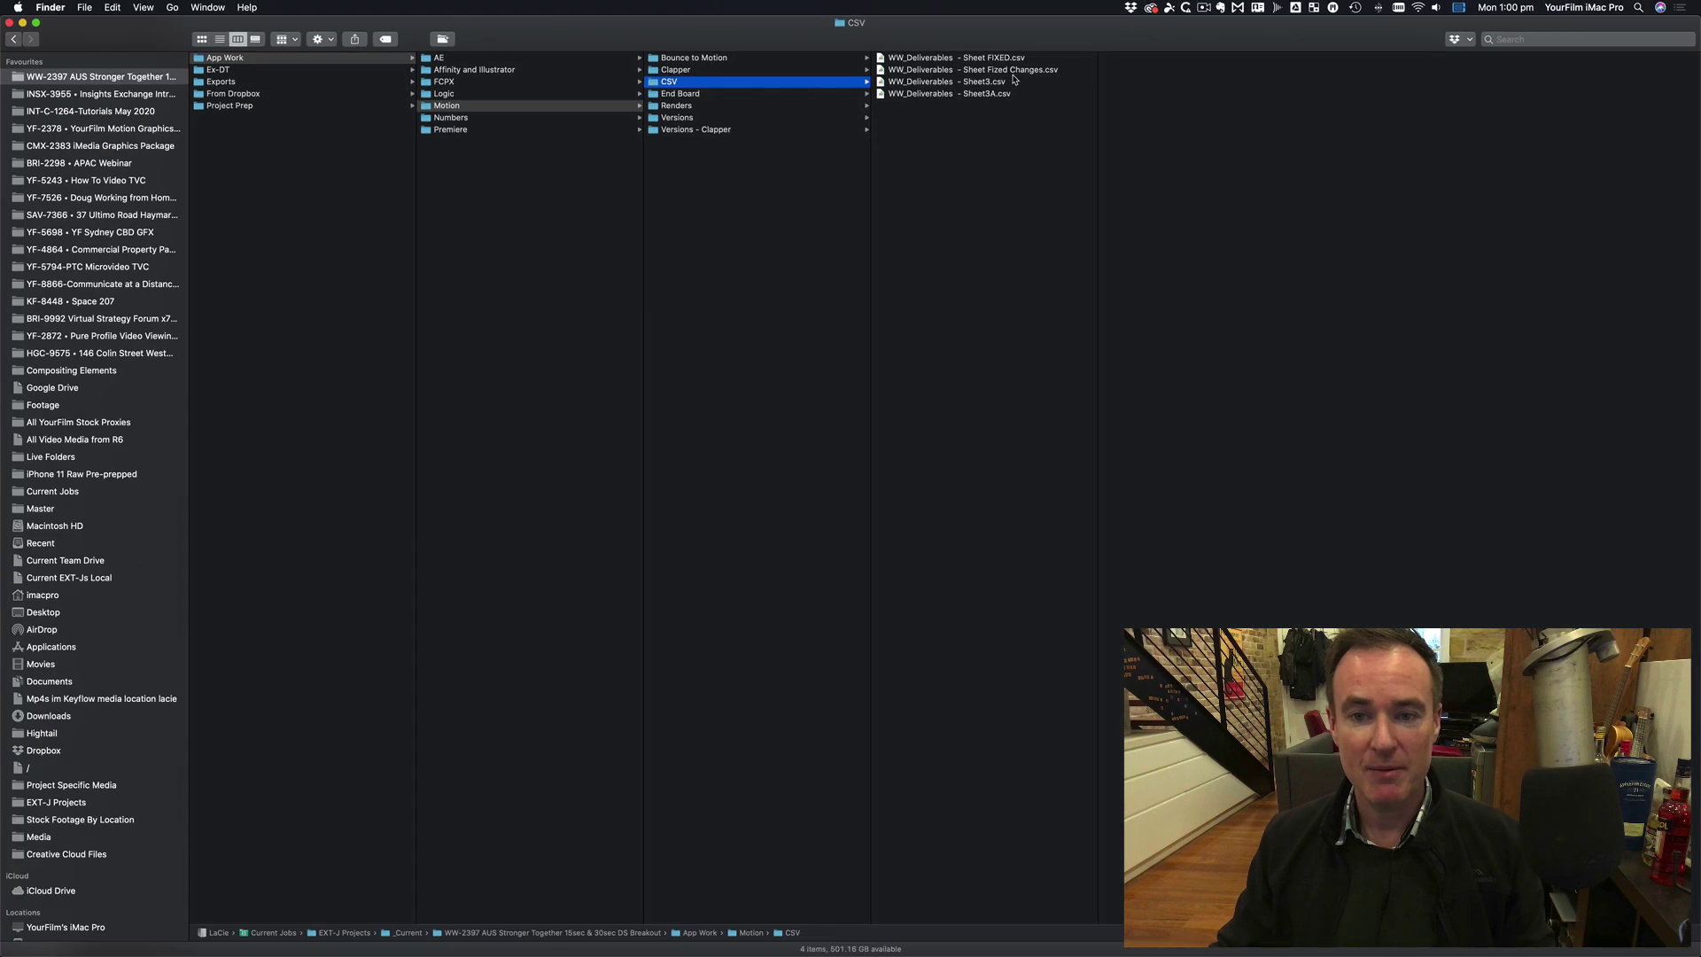
drag(1013, 71, 850, 158)
key(super+Tab)
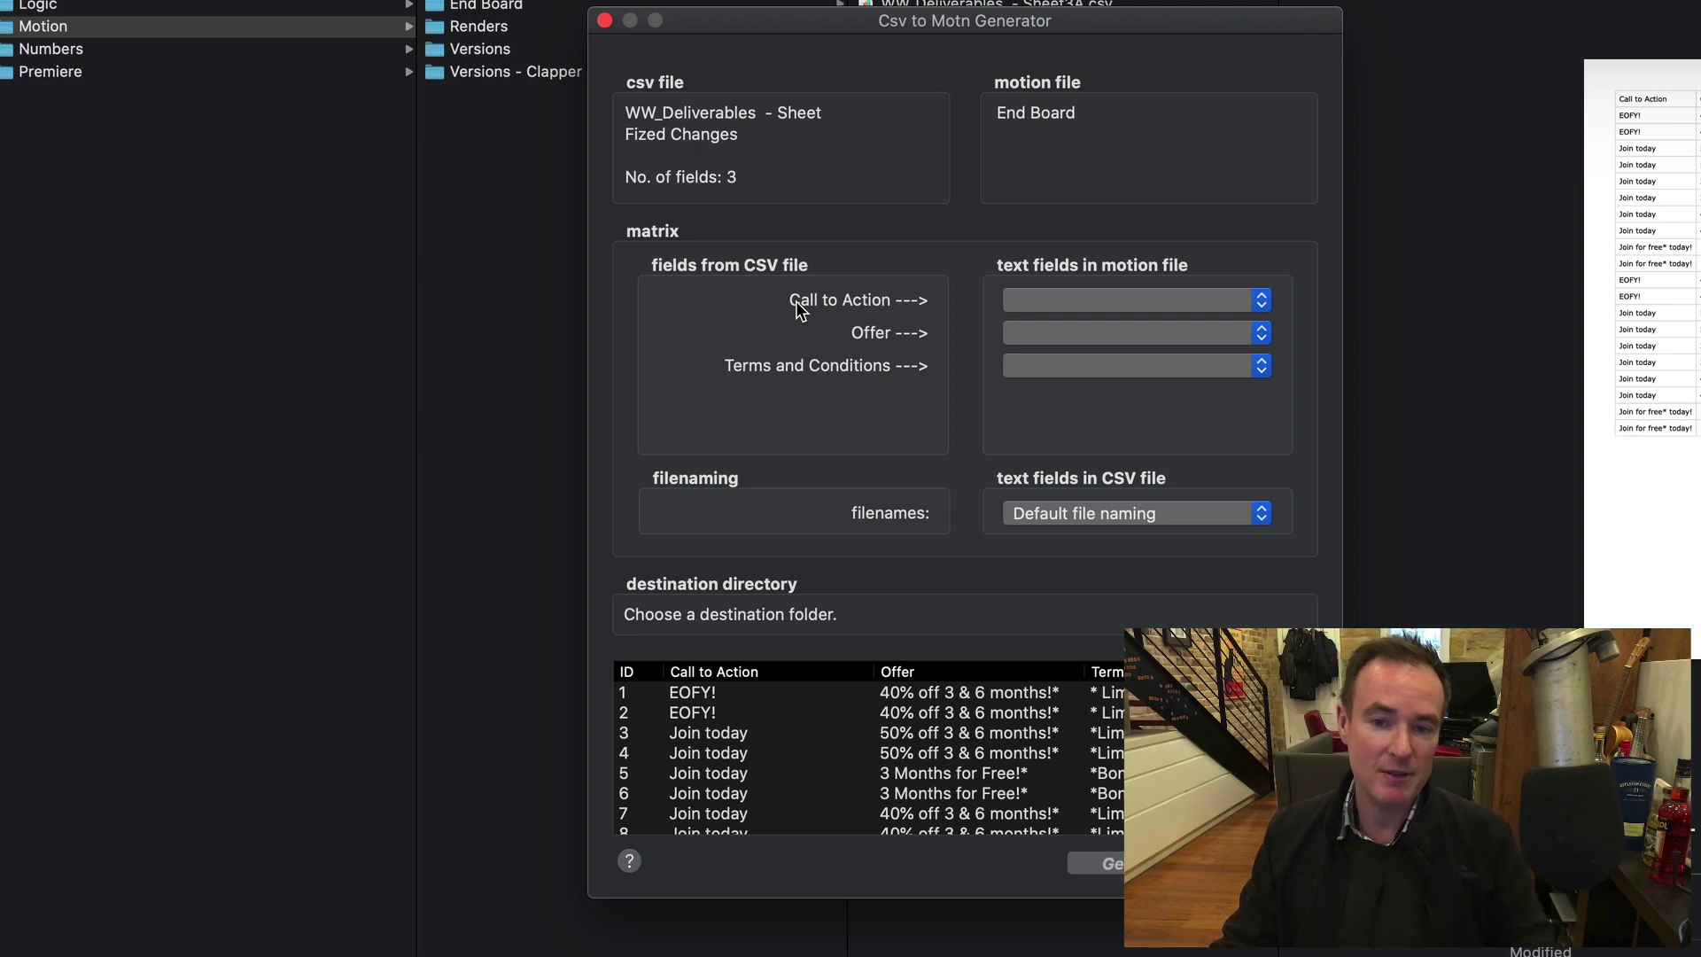
Map Call to Action, Offer and Terms and Conditions to their matching Motion text fields
click(1045, 299)
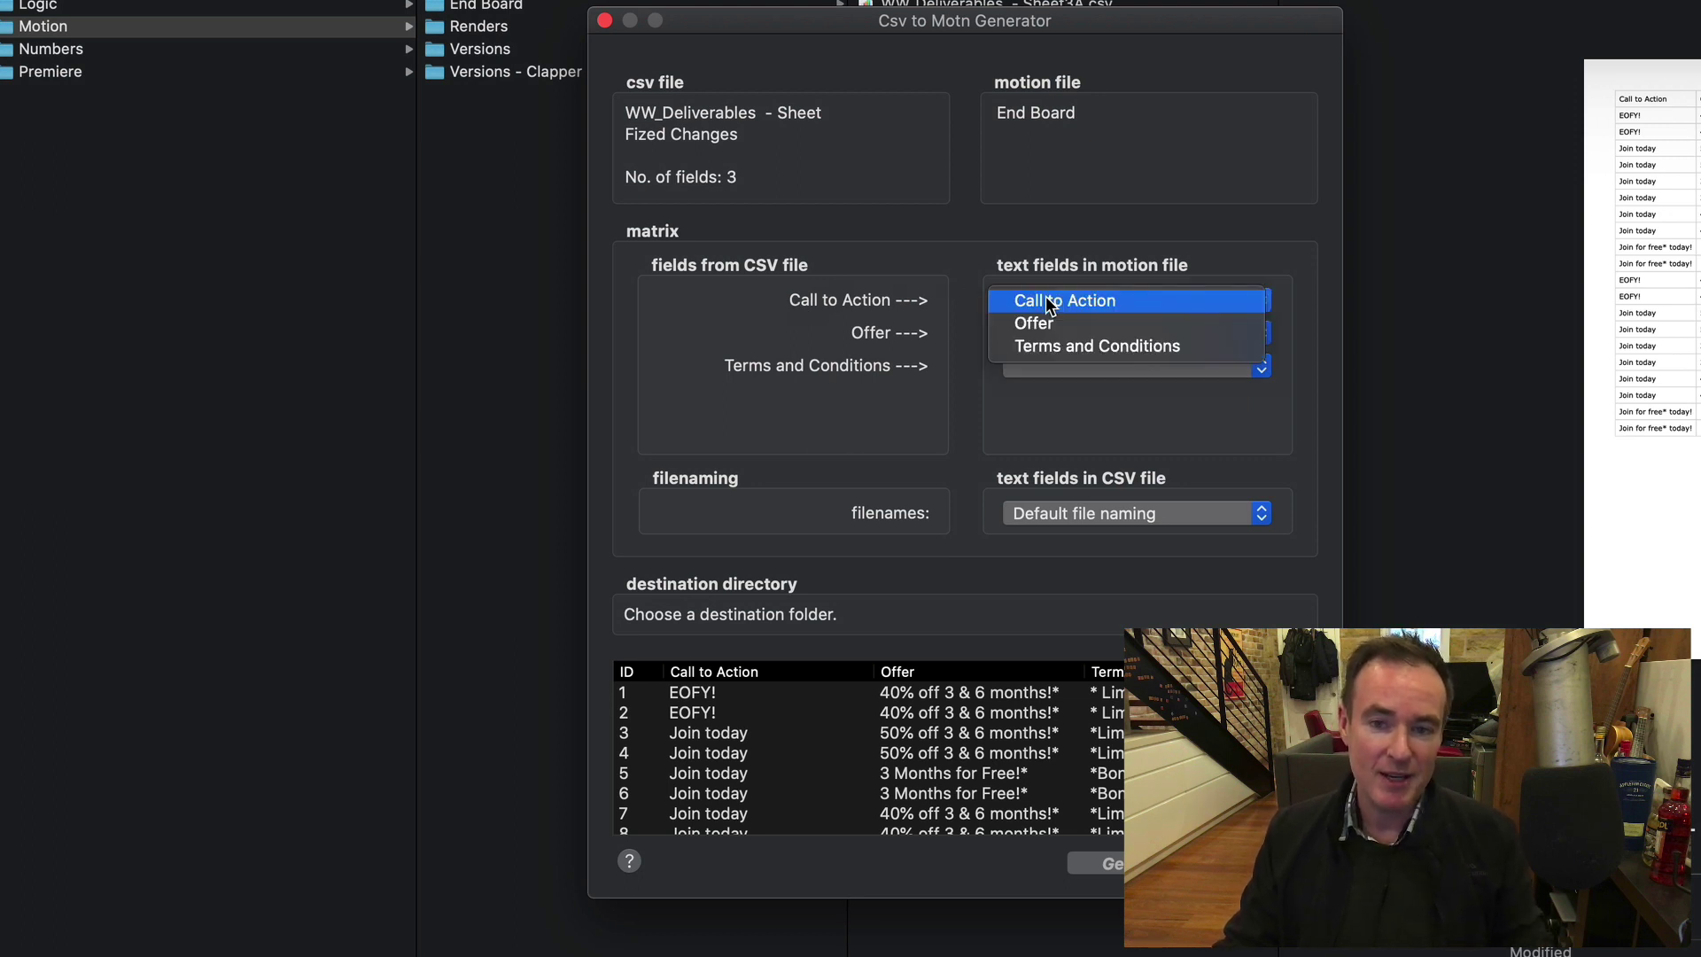
click(1096, 301)
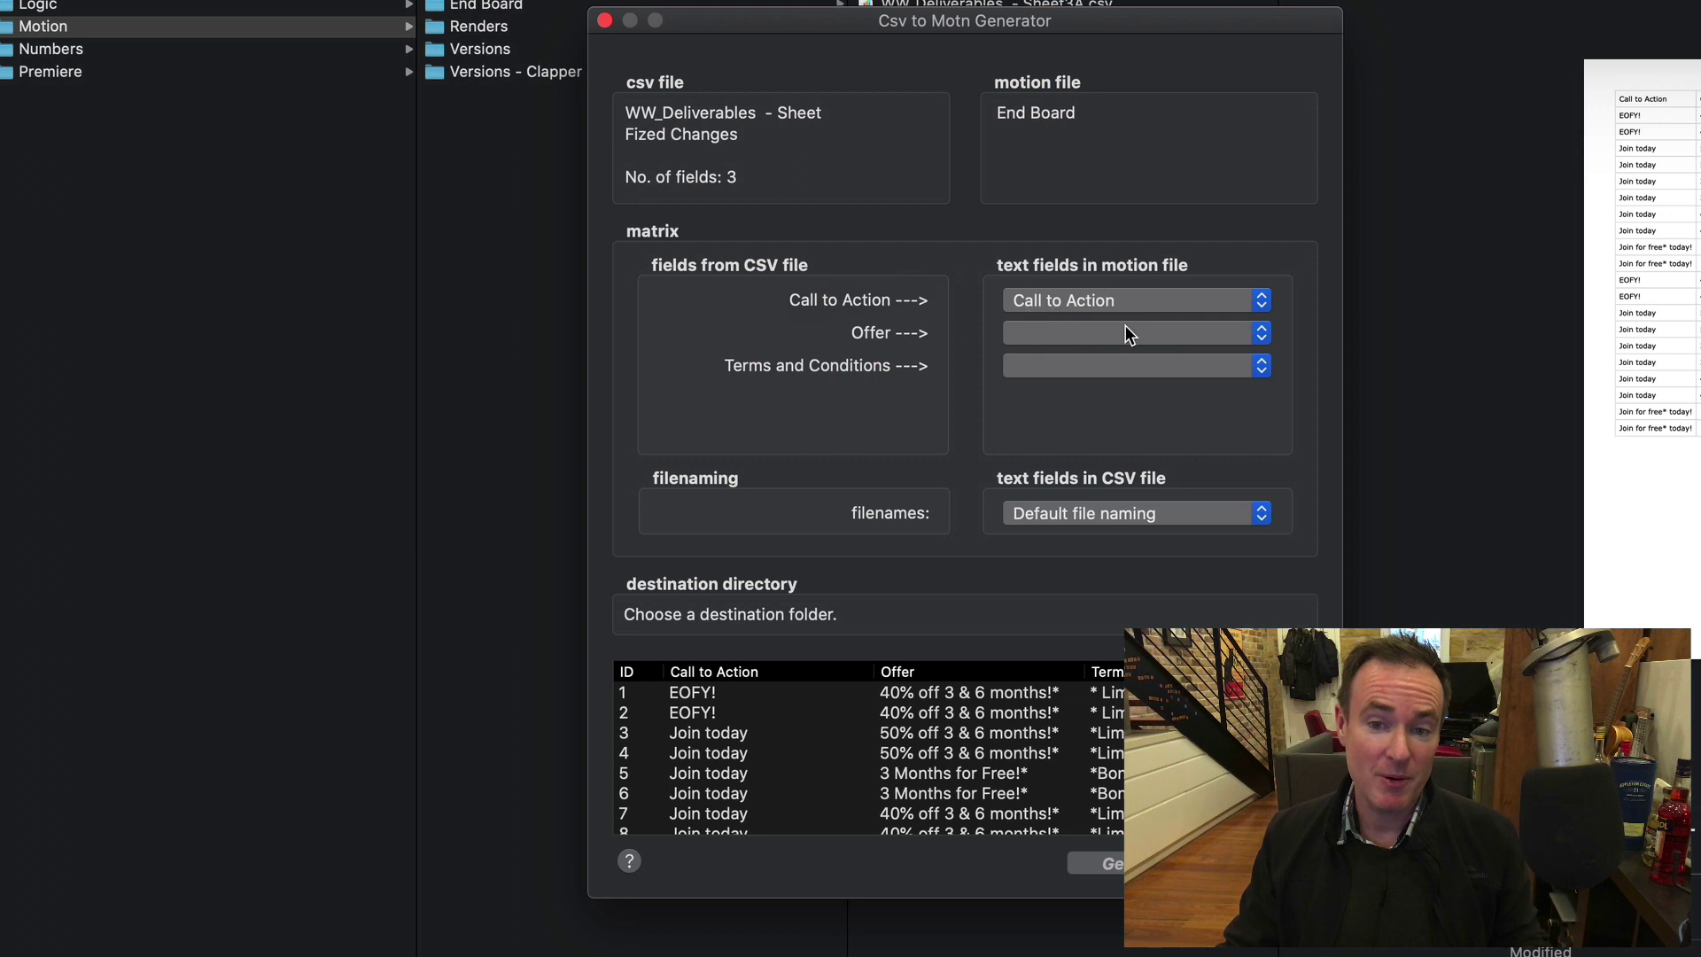
click(1128, 333)
click(1126, 354)
click(1096, 366)
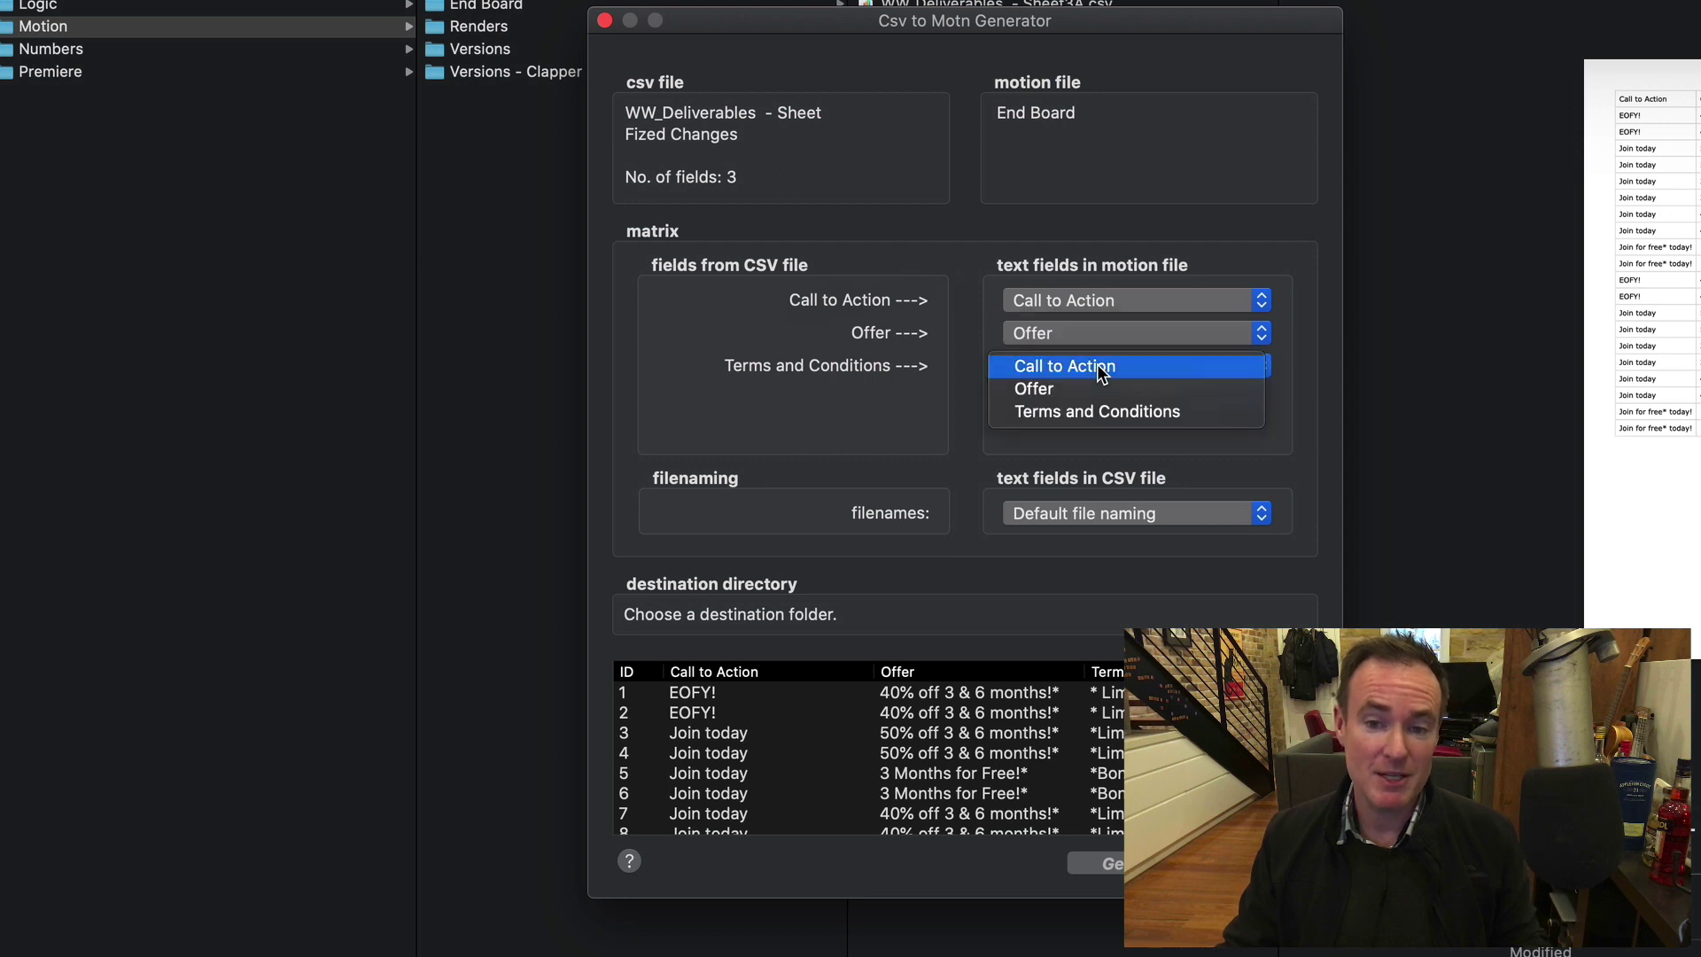
click(1109, 412)
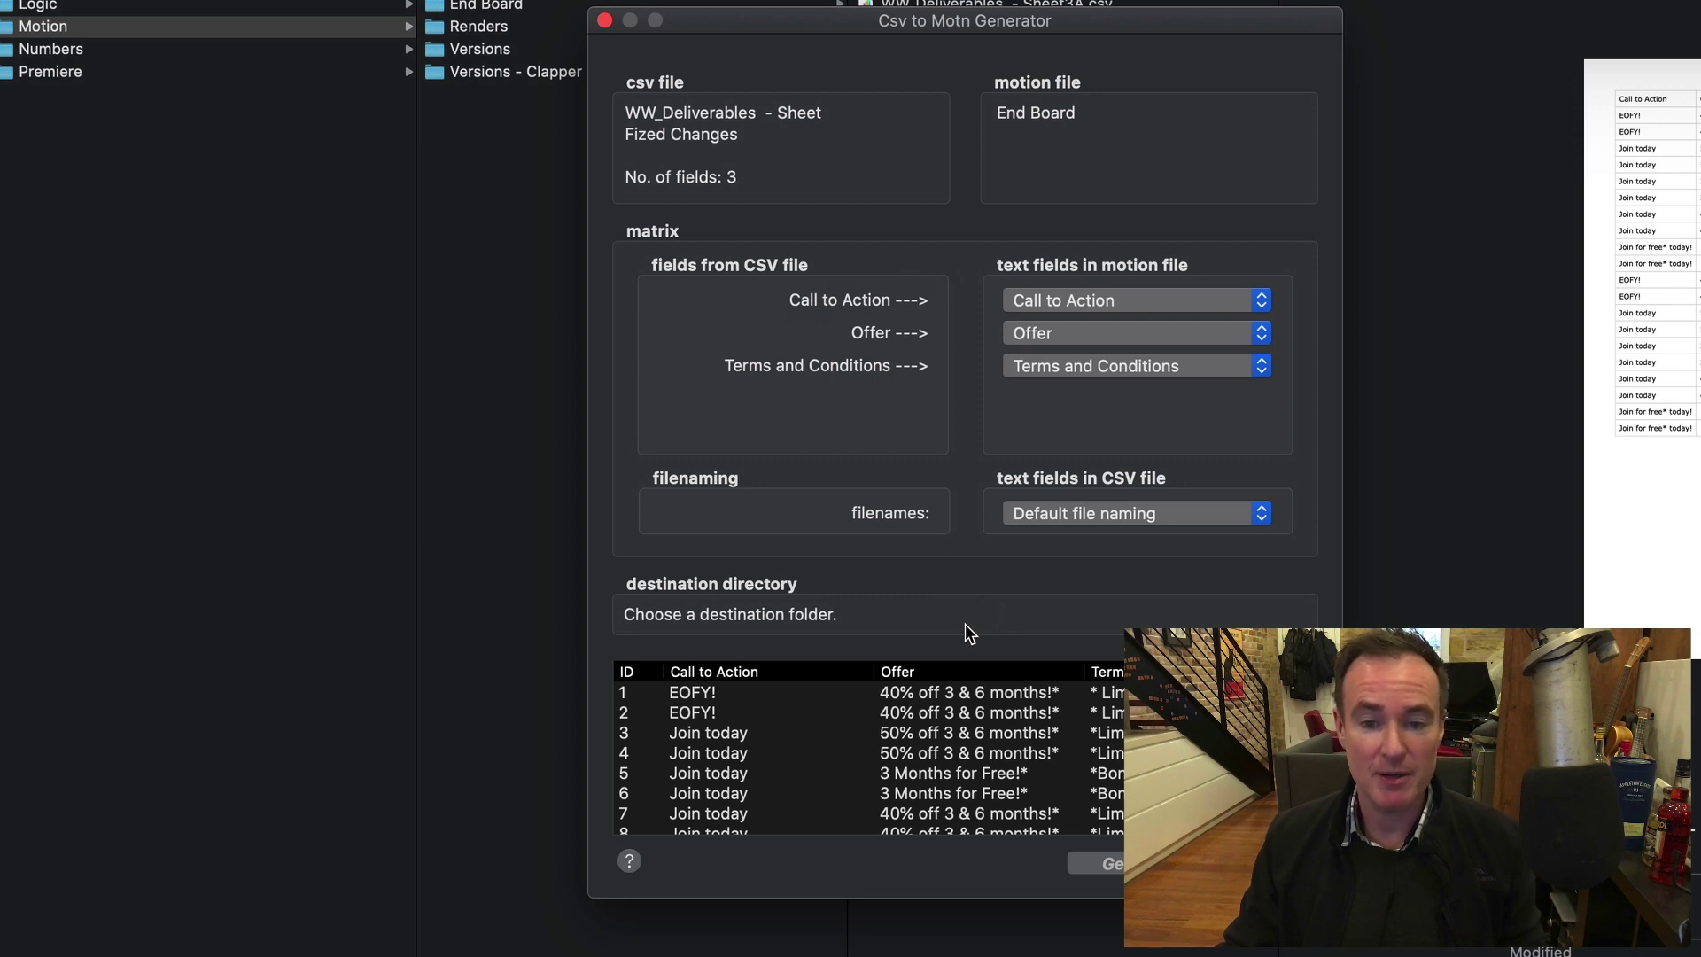
Create a 'Versions R01' folder in WW-2397 > Project Prep > App Work > Motion as destination
click(797, 617)
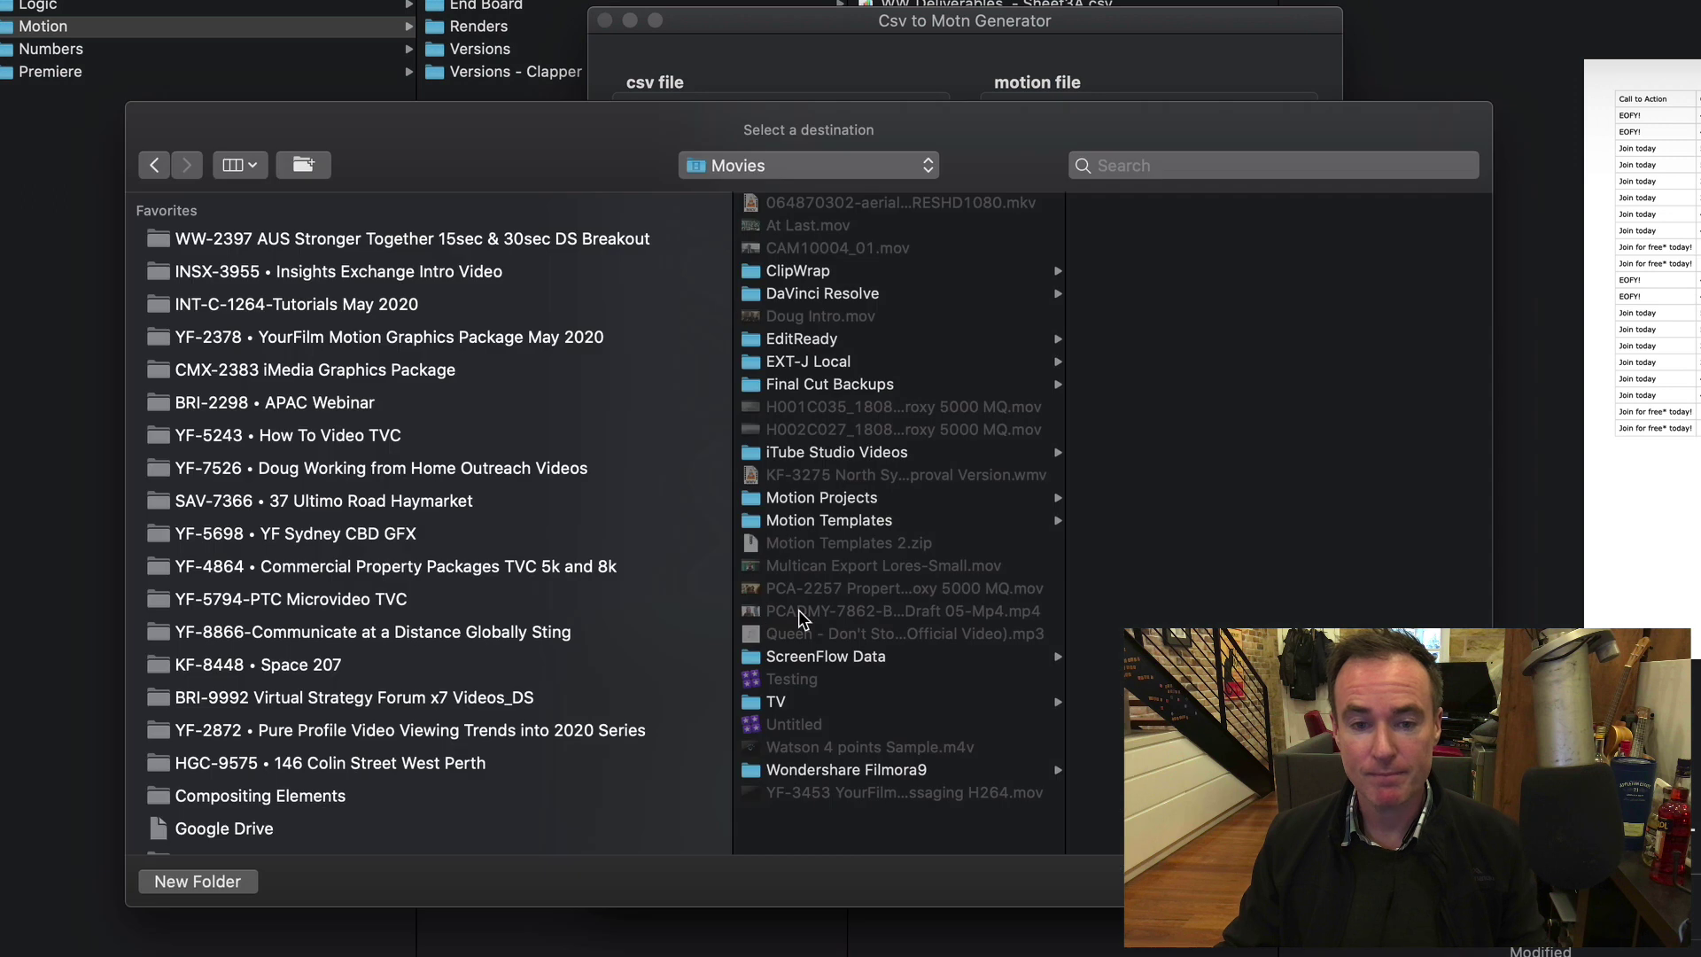
click(492, 240)
click(842, 296)
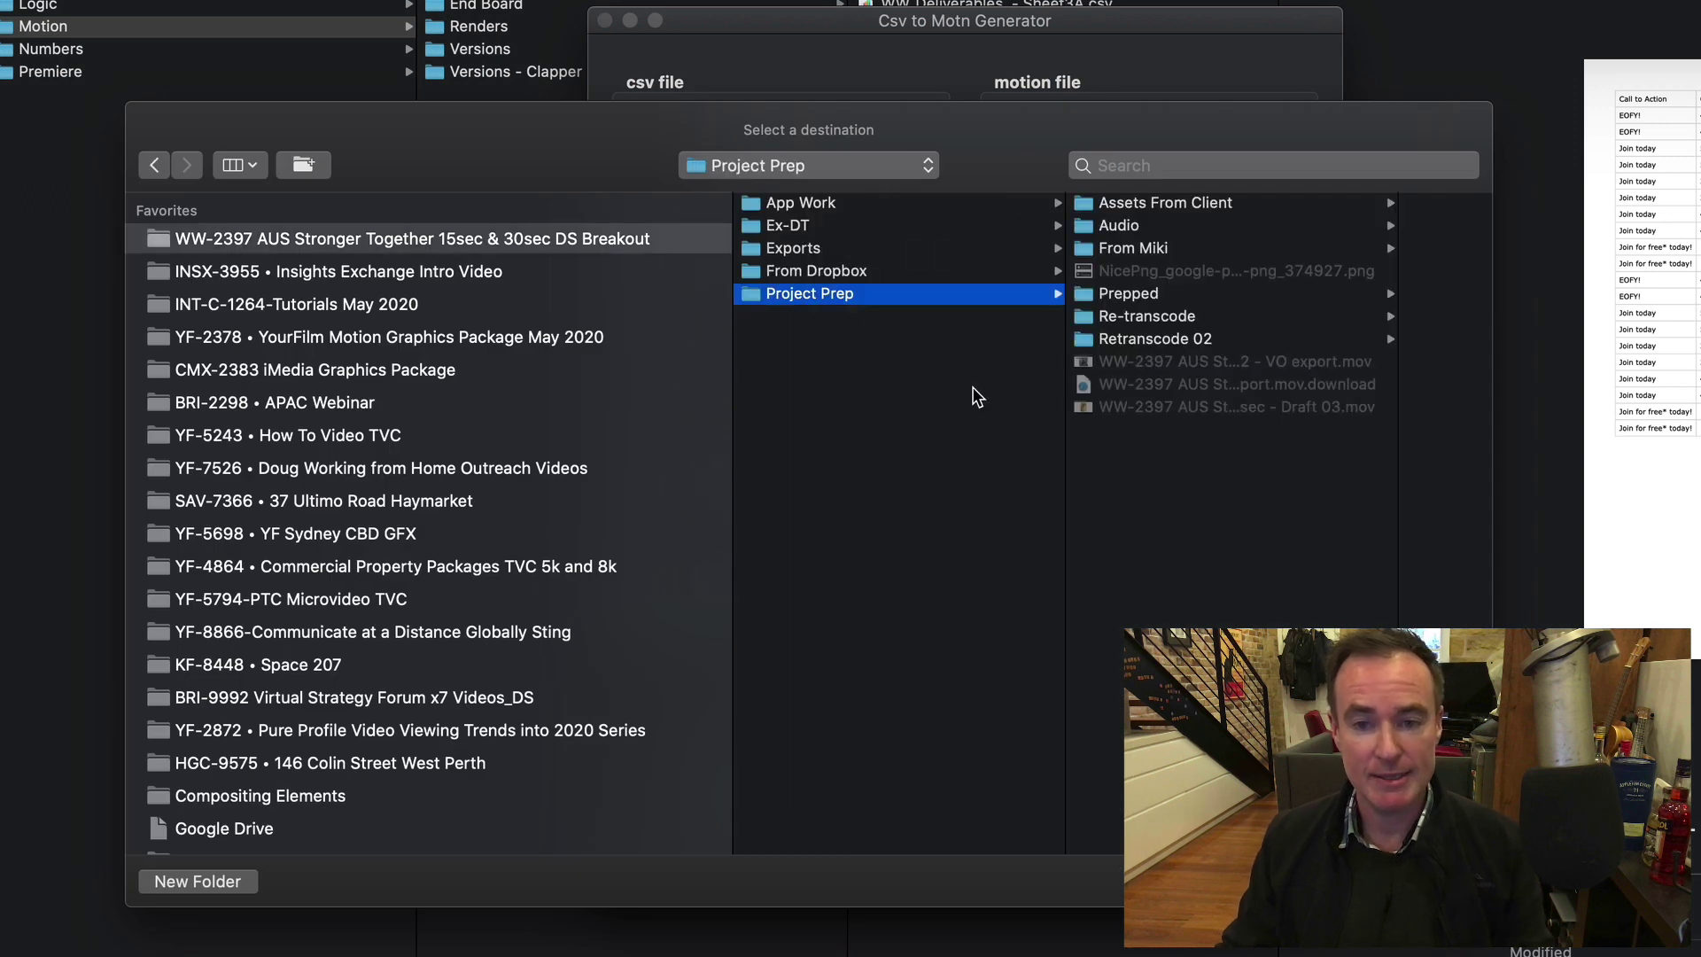
click(874, 205)
click(1141, 296)
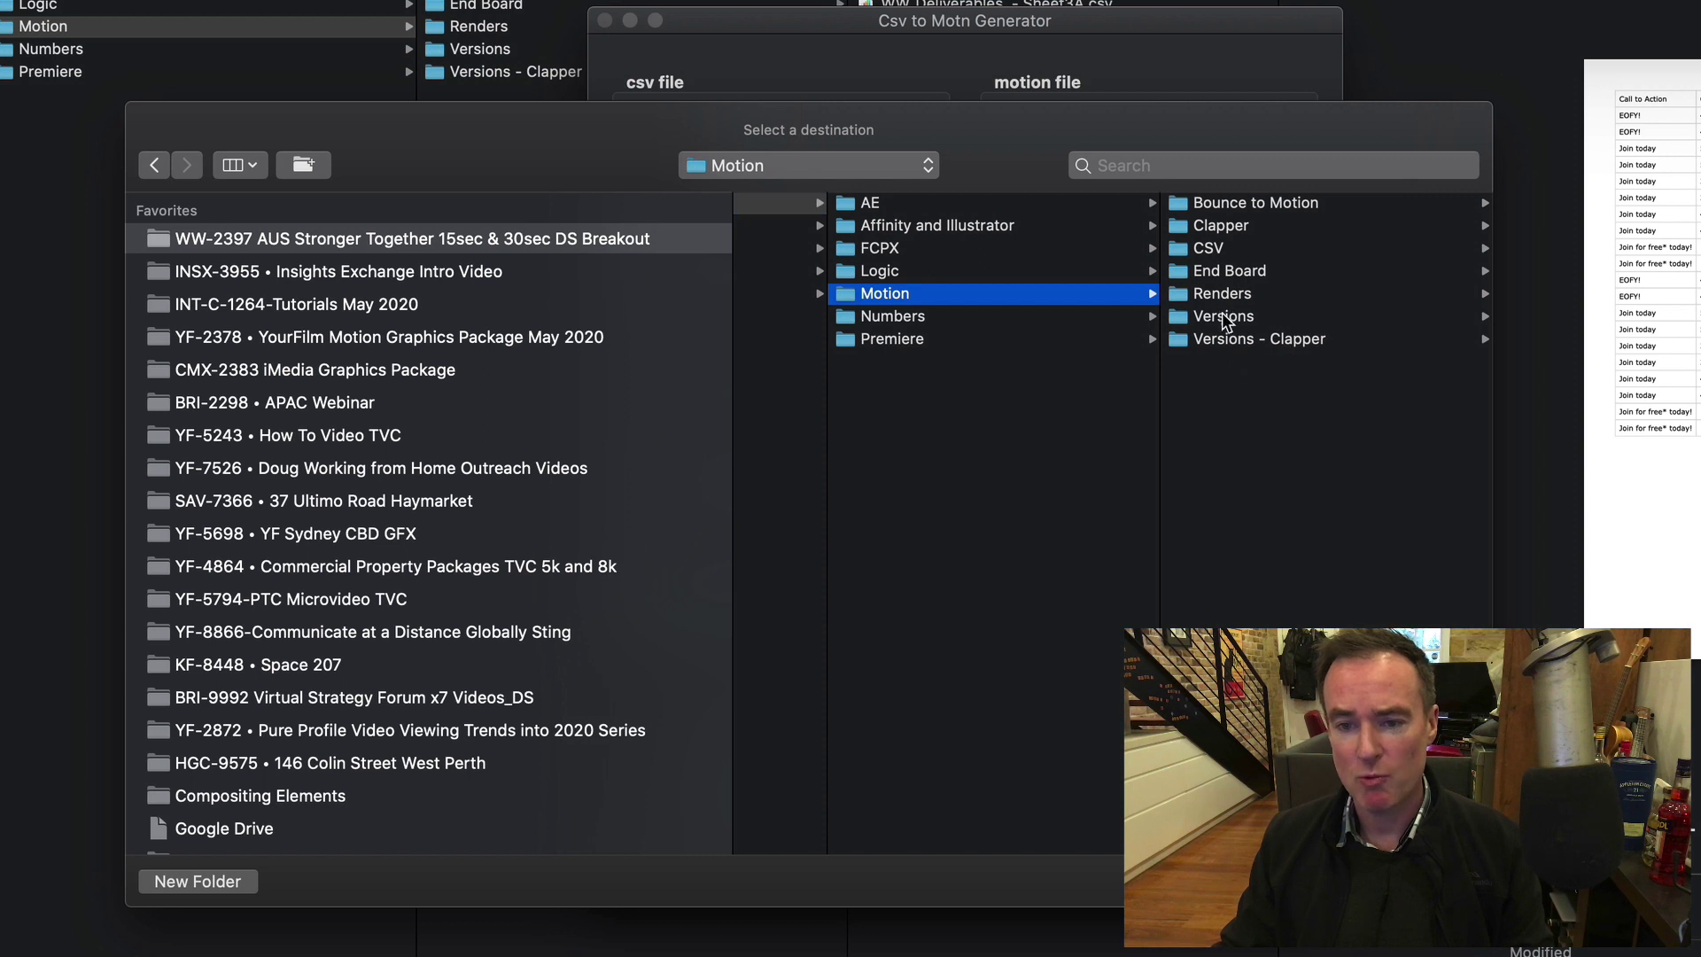
key(super+shift+n)
text(V)
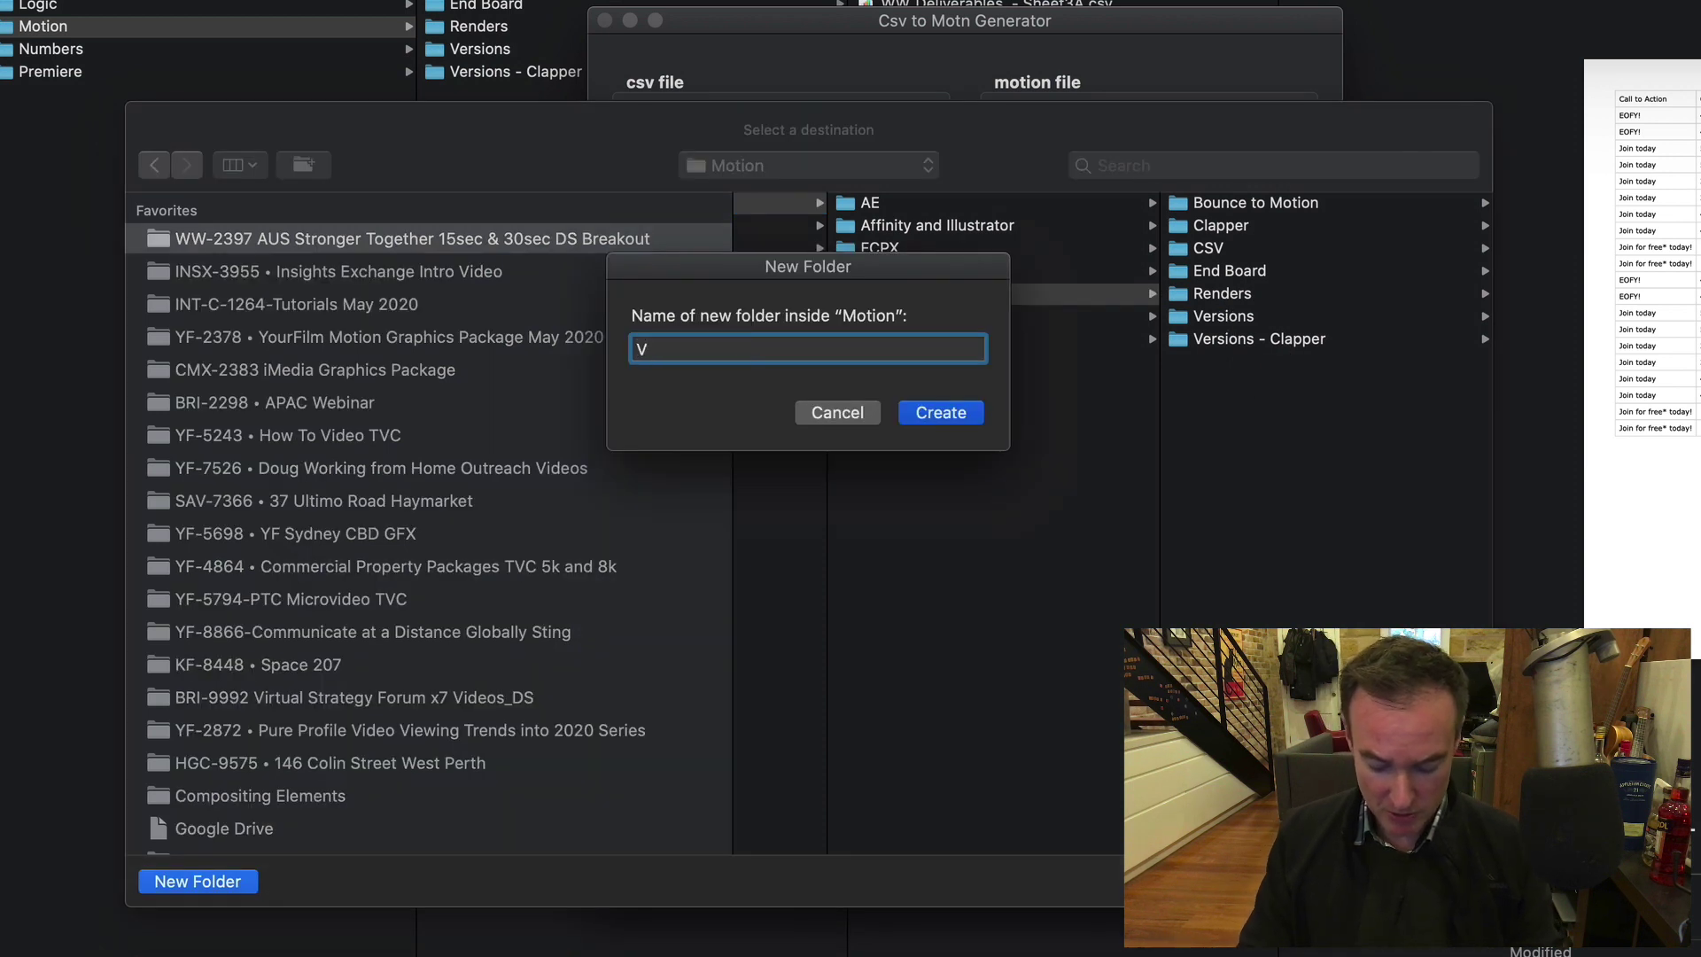
text(ersions)
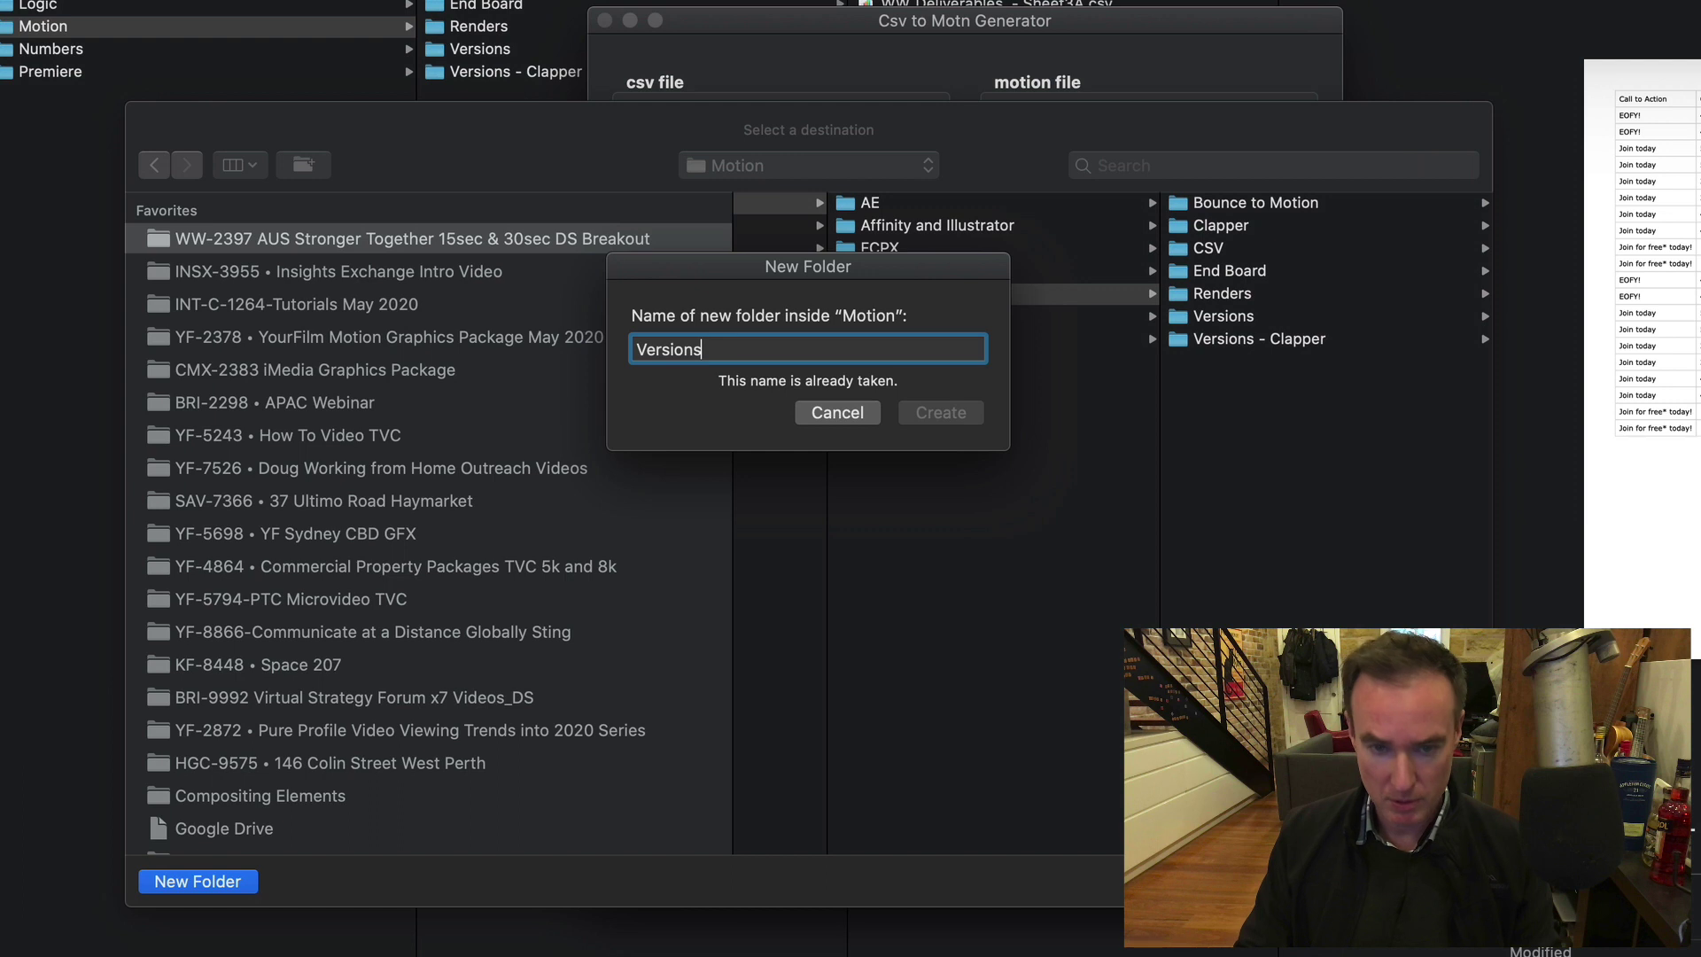
text( R01)
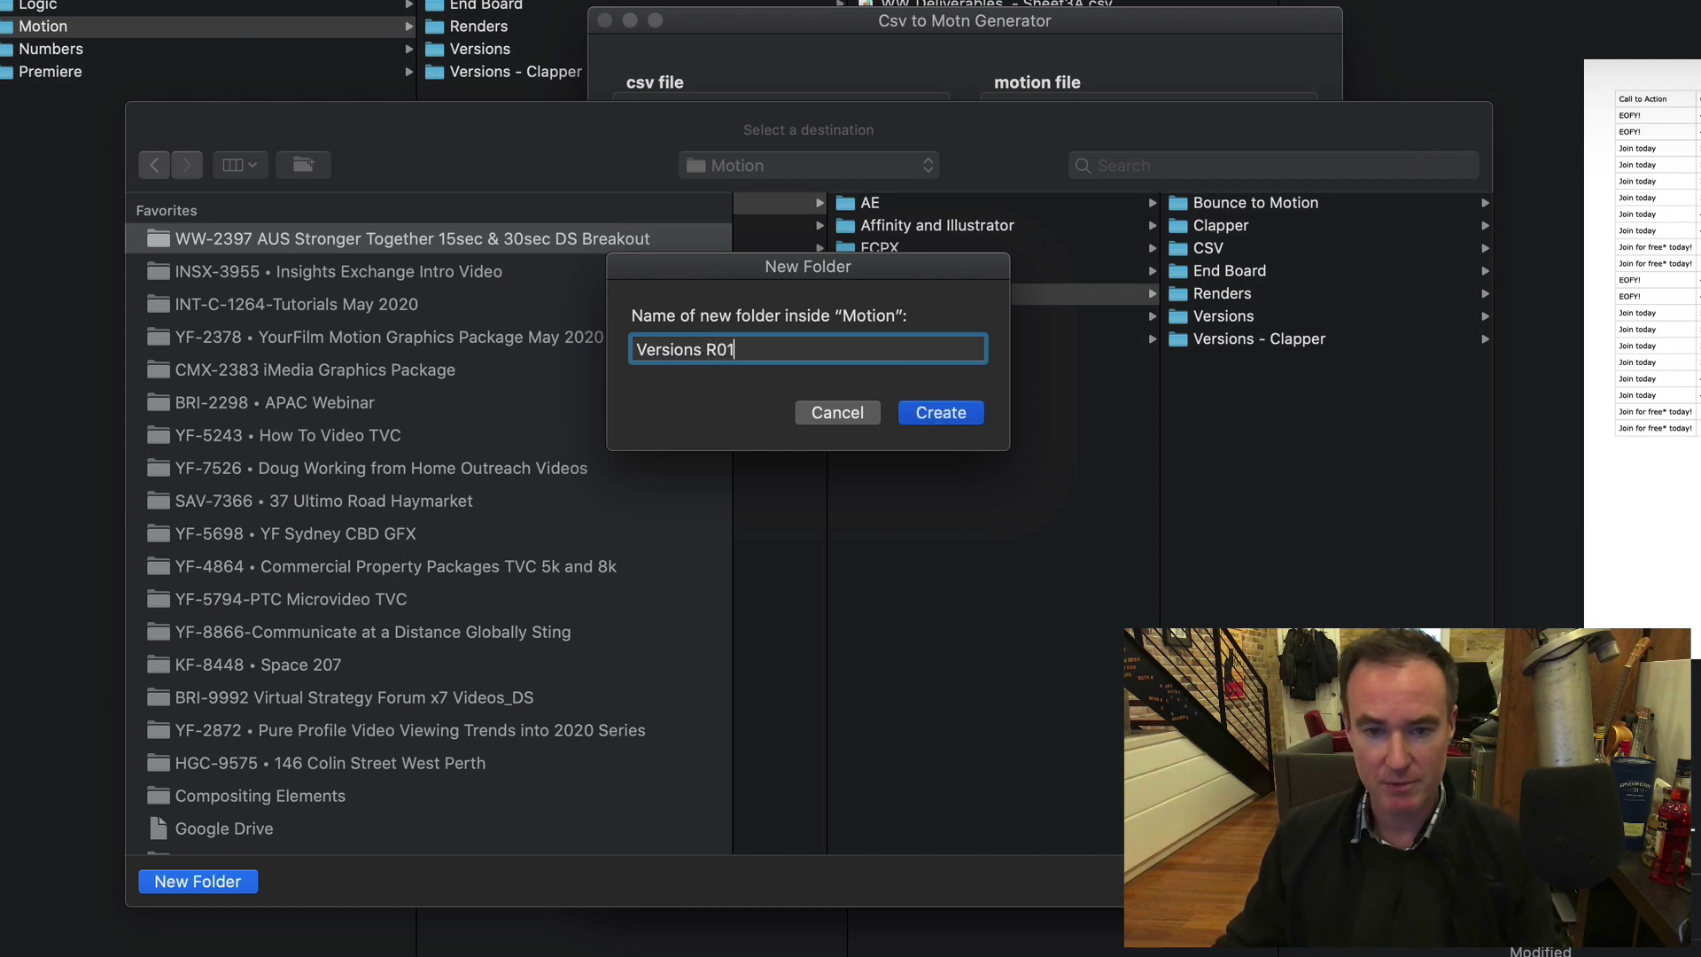
click(964, 414)
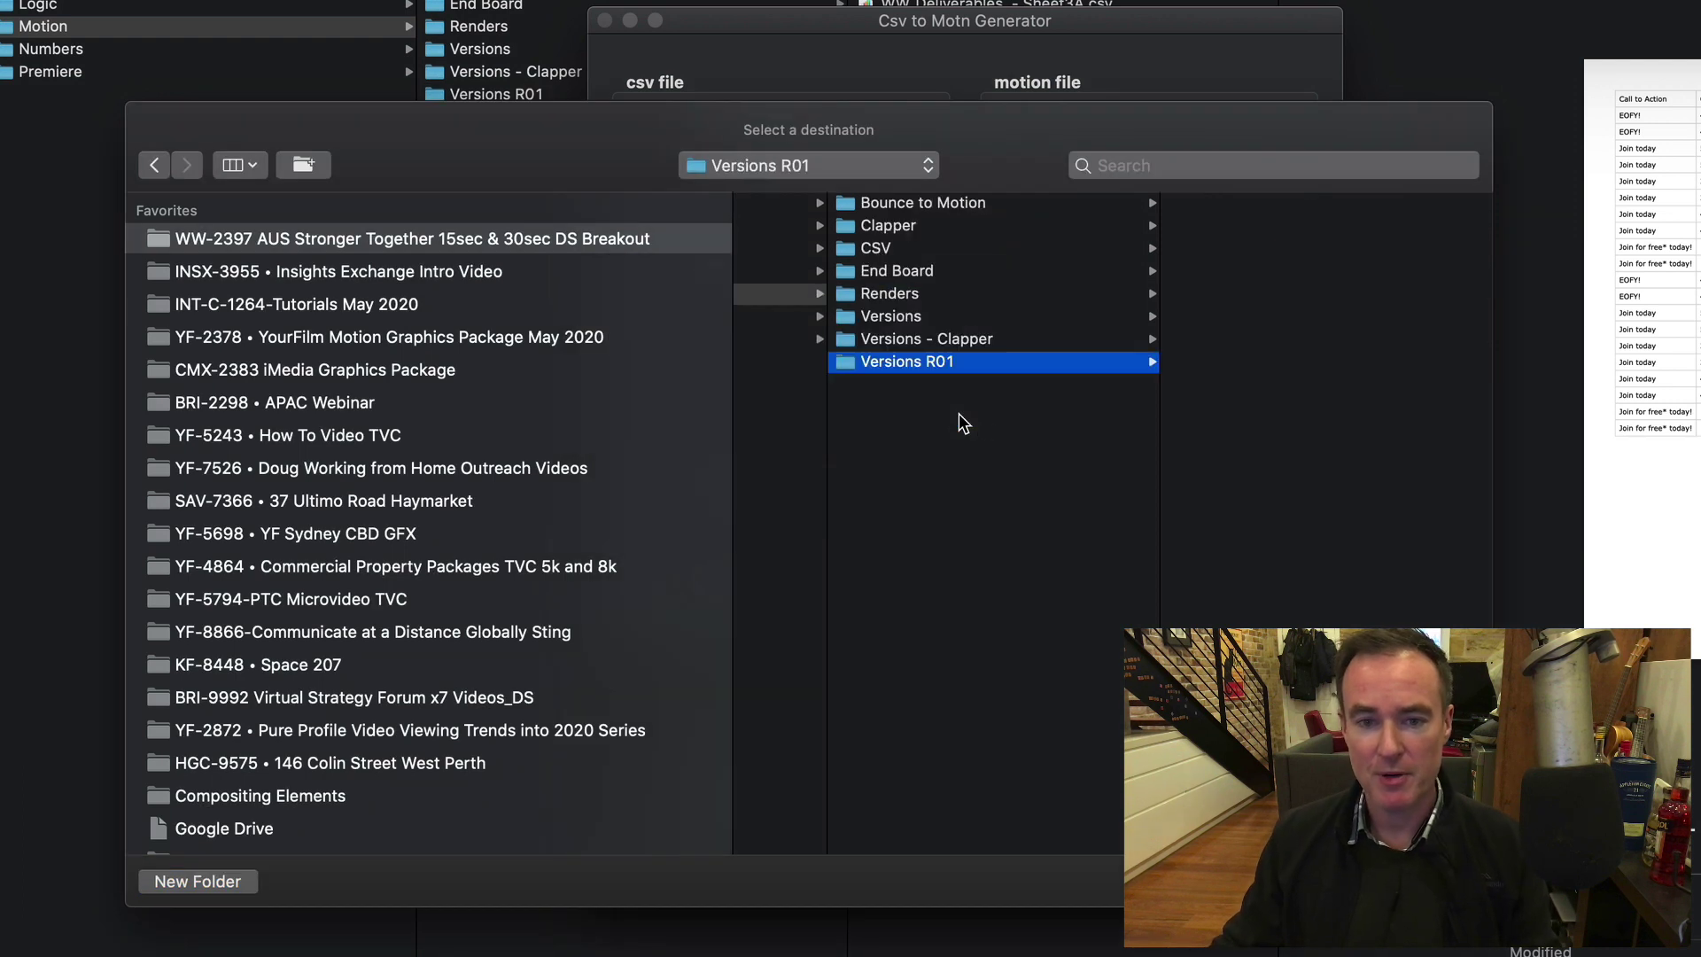
key(Return)
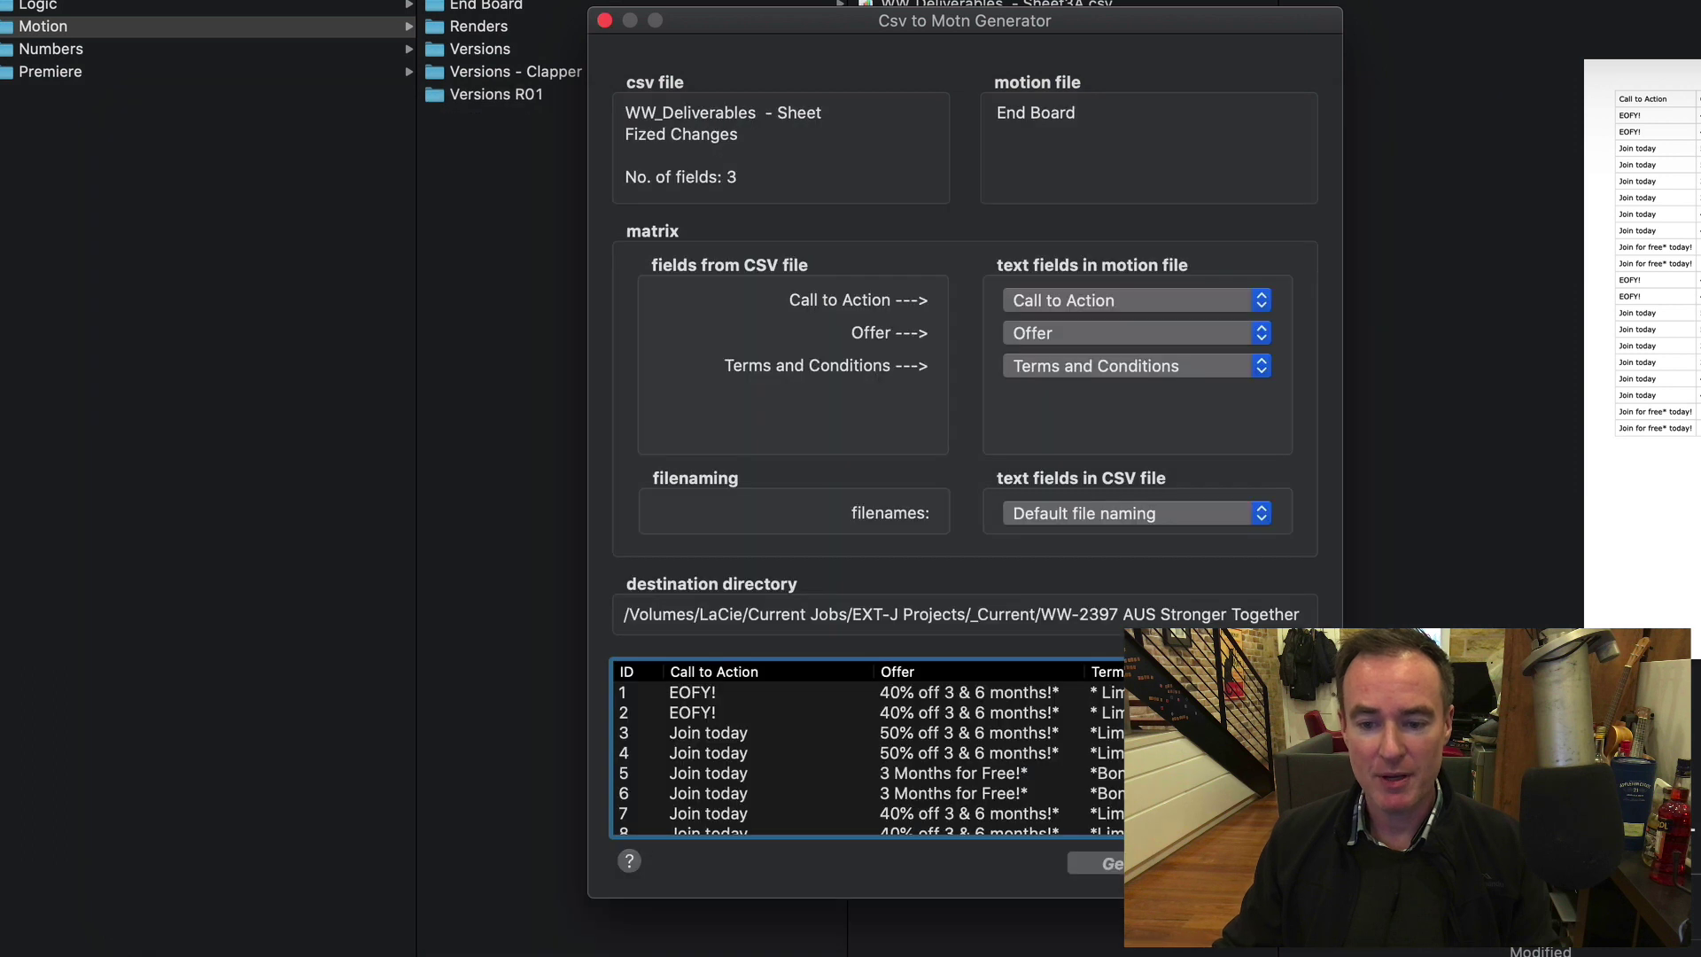
Generate the 20 numbered .motn versions, open one in Motion to check, then launch Compressor
click(1098, 864)
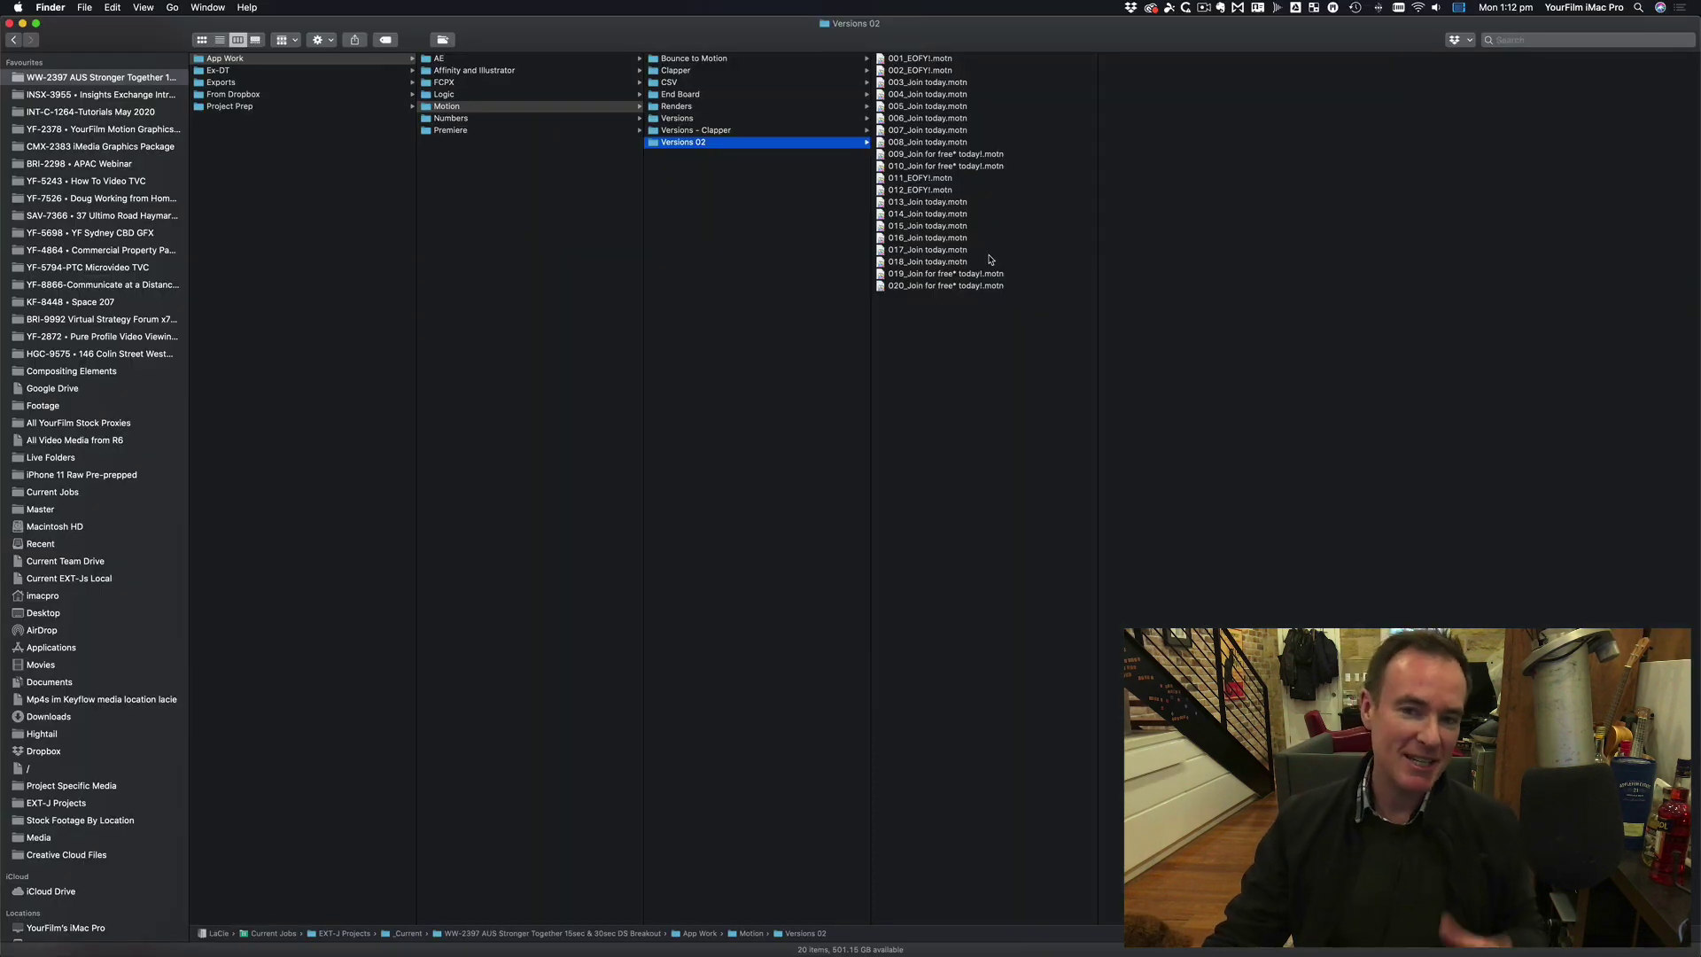
double_click(988, 248)
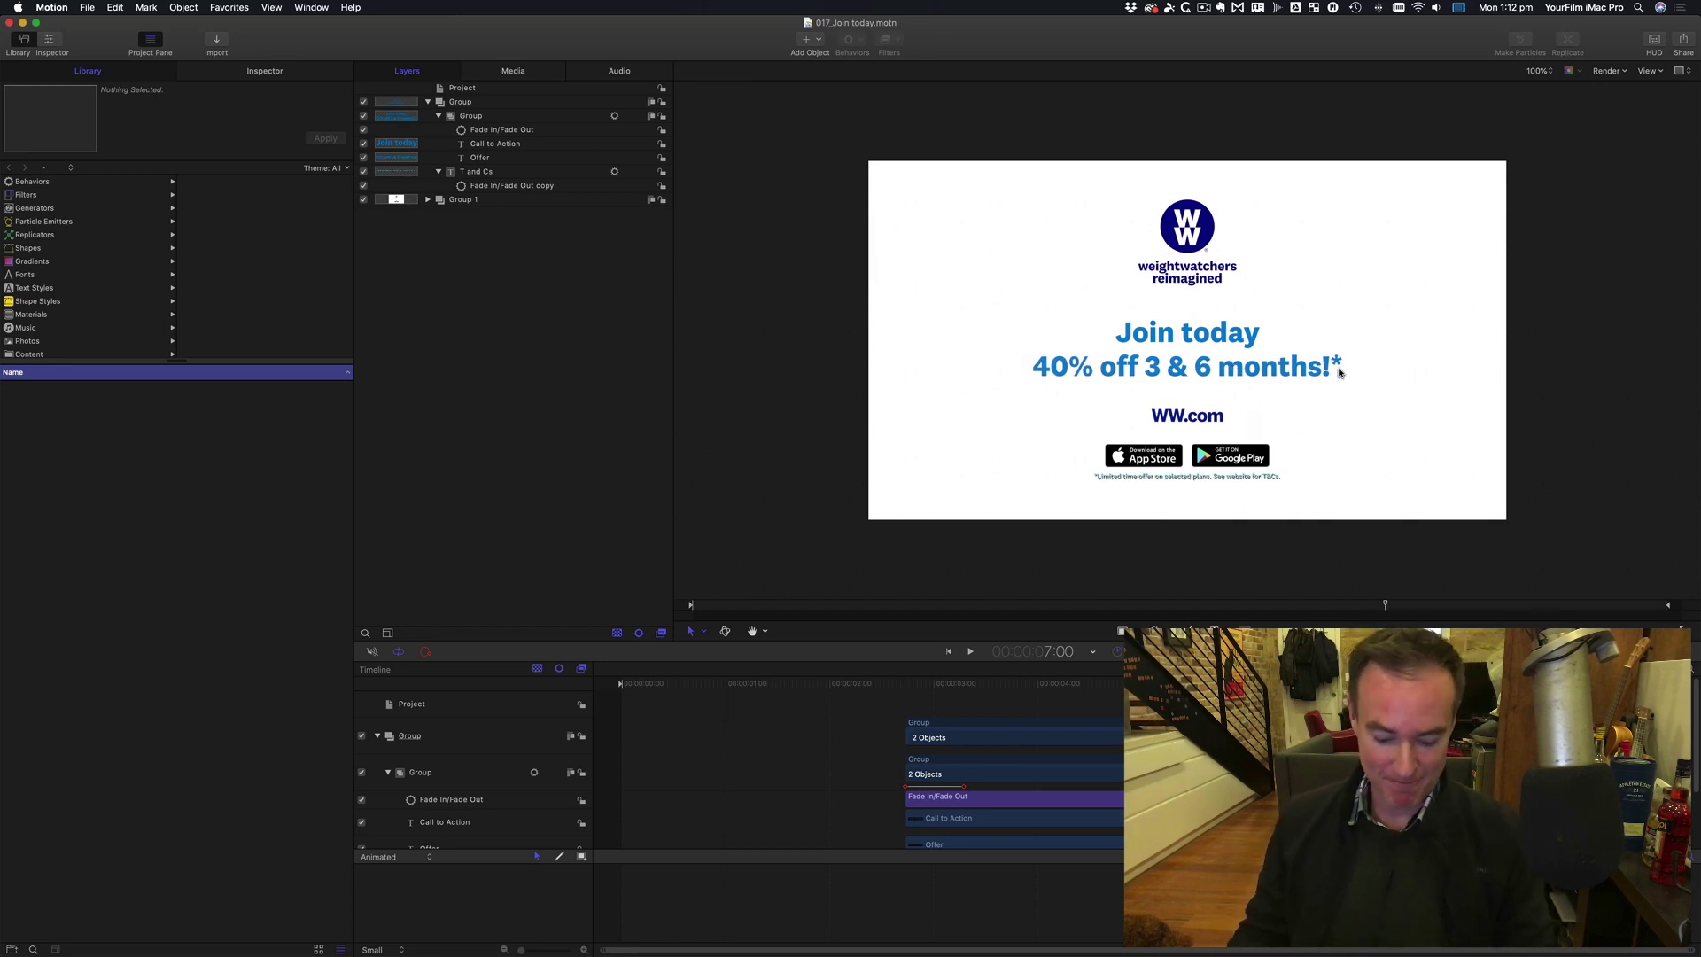
key(super+space)
text(comp)
key(Return)
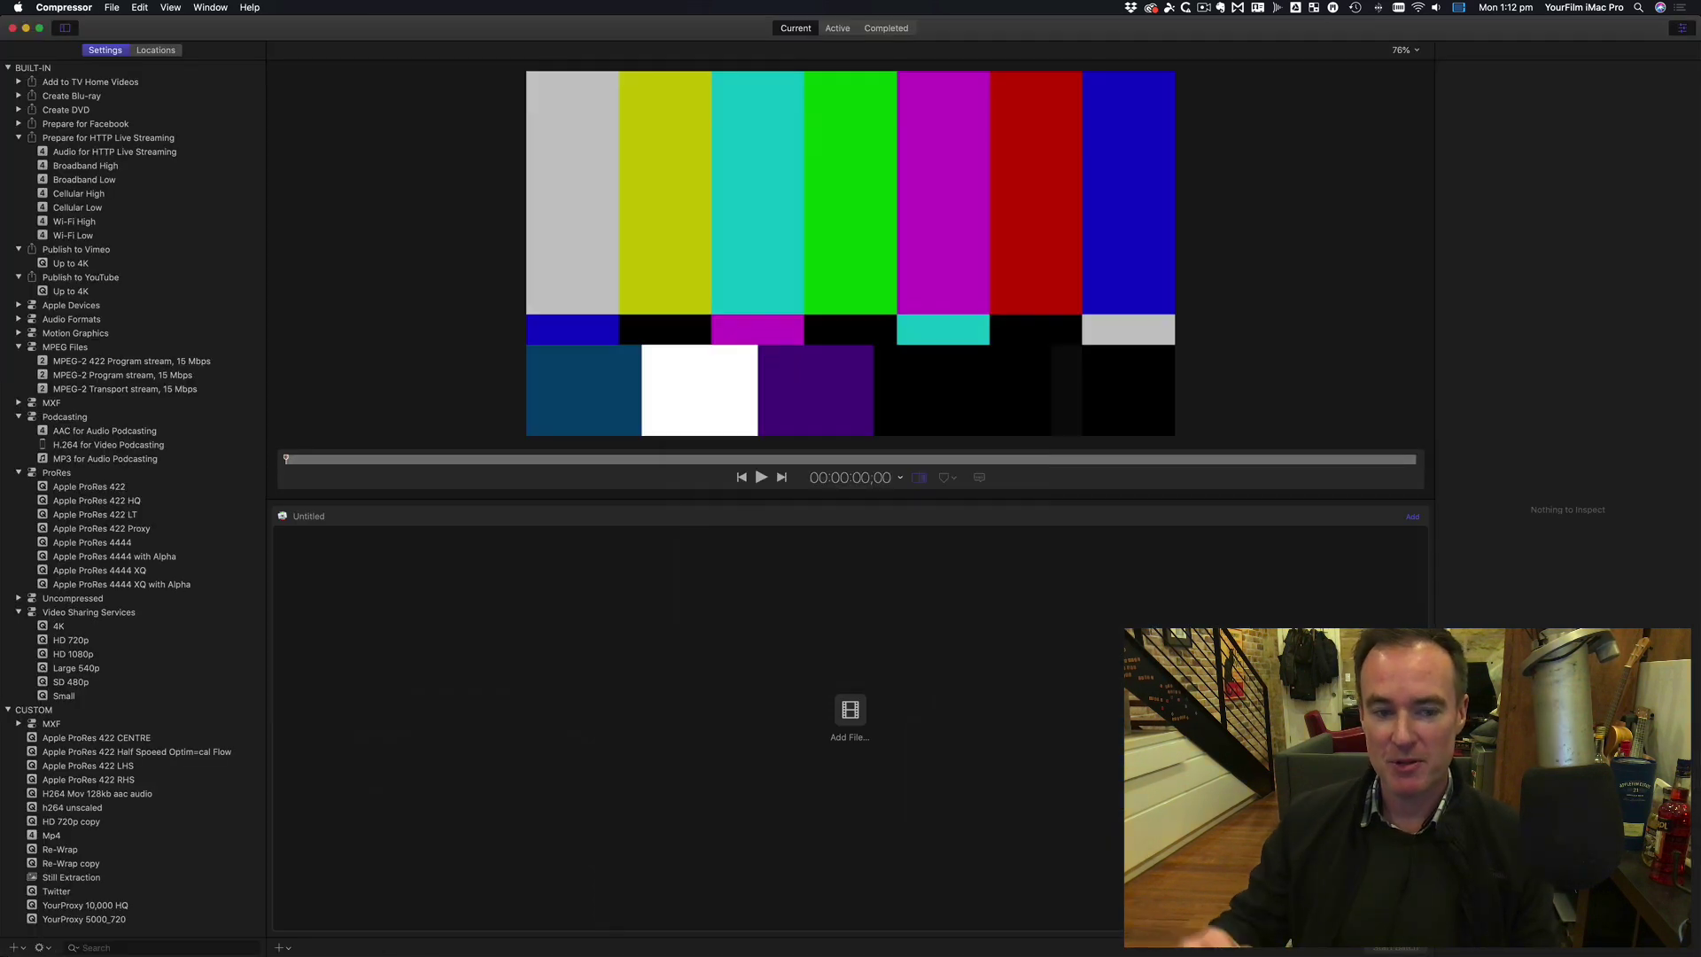
Add all 20 .motn files to Compressor and apply the Apple ProRes 422 setting
key(super+Tab)
key(super+Tab)
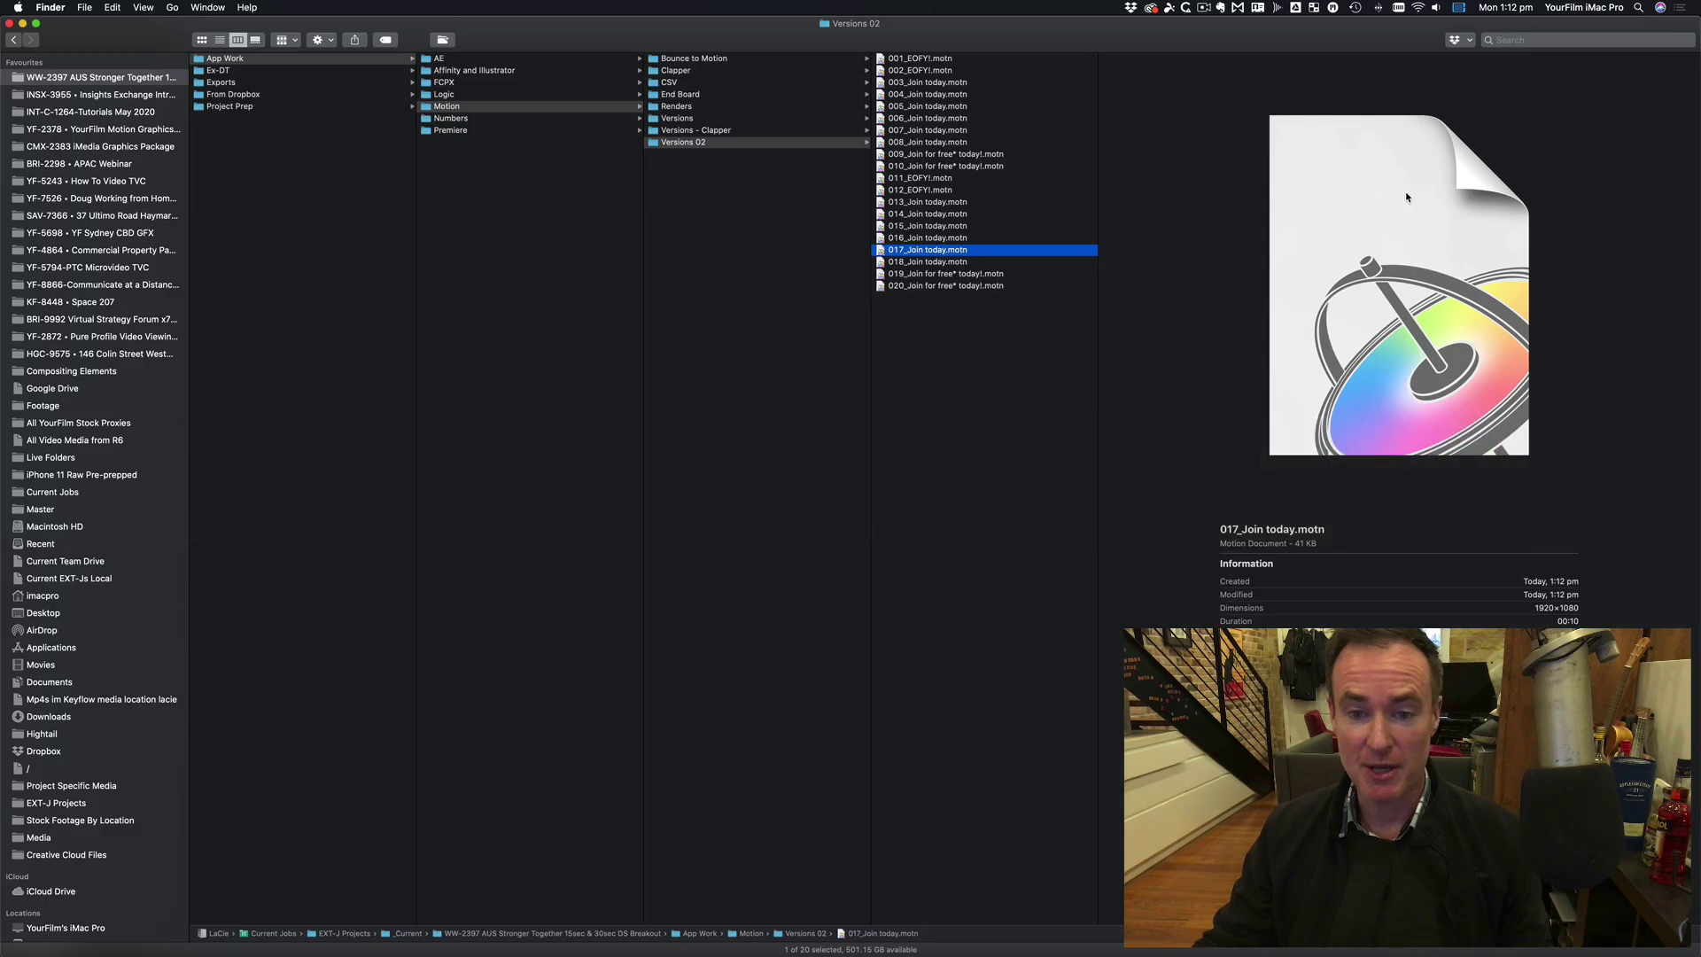
key(super+a)
key(super+Tab)
drag(953, 178, 521, 687)
drag(124, 491, 492, 558)
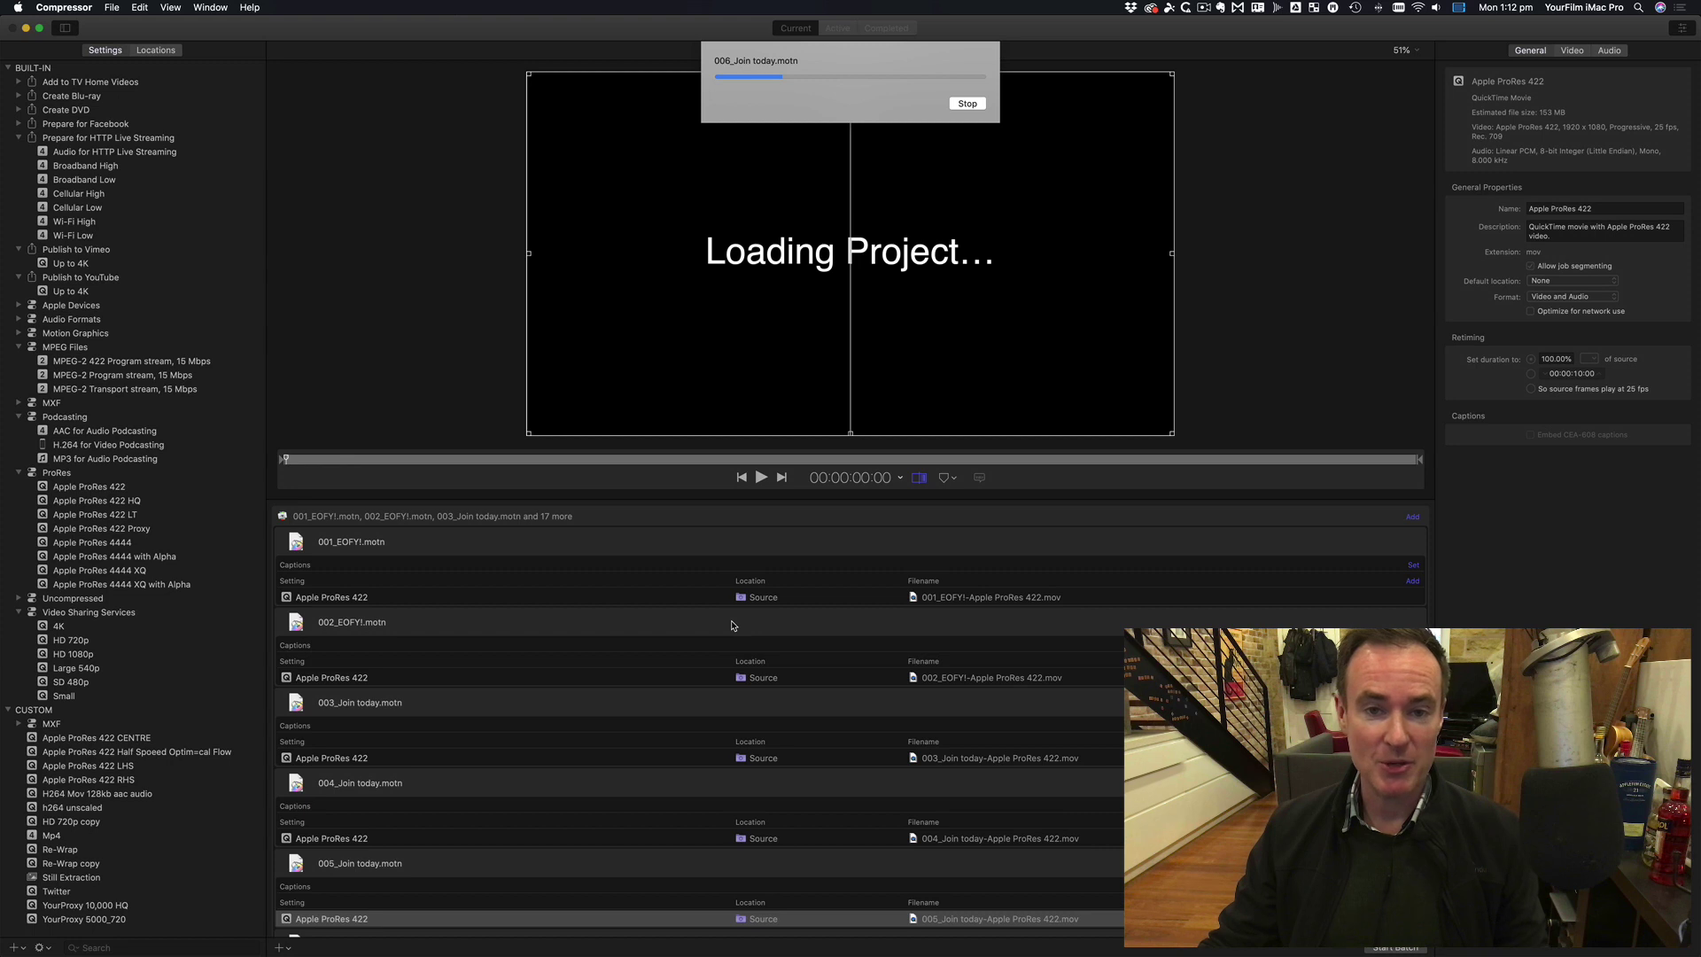
Start the batch render and view the resulting ProRes 422 .mov clips in Finder
key(super+Tab)
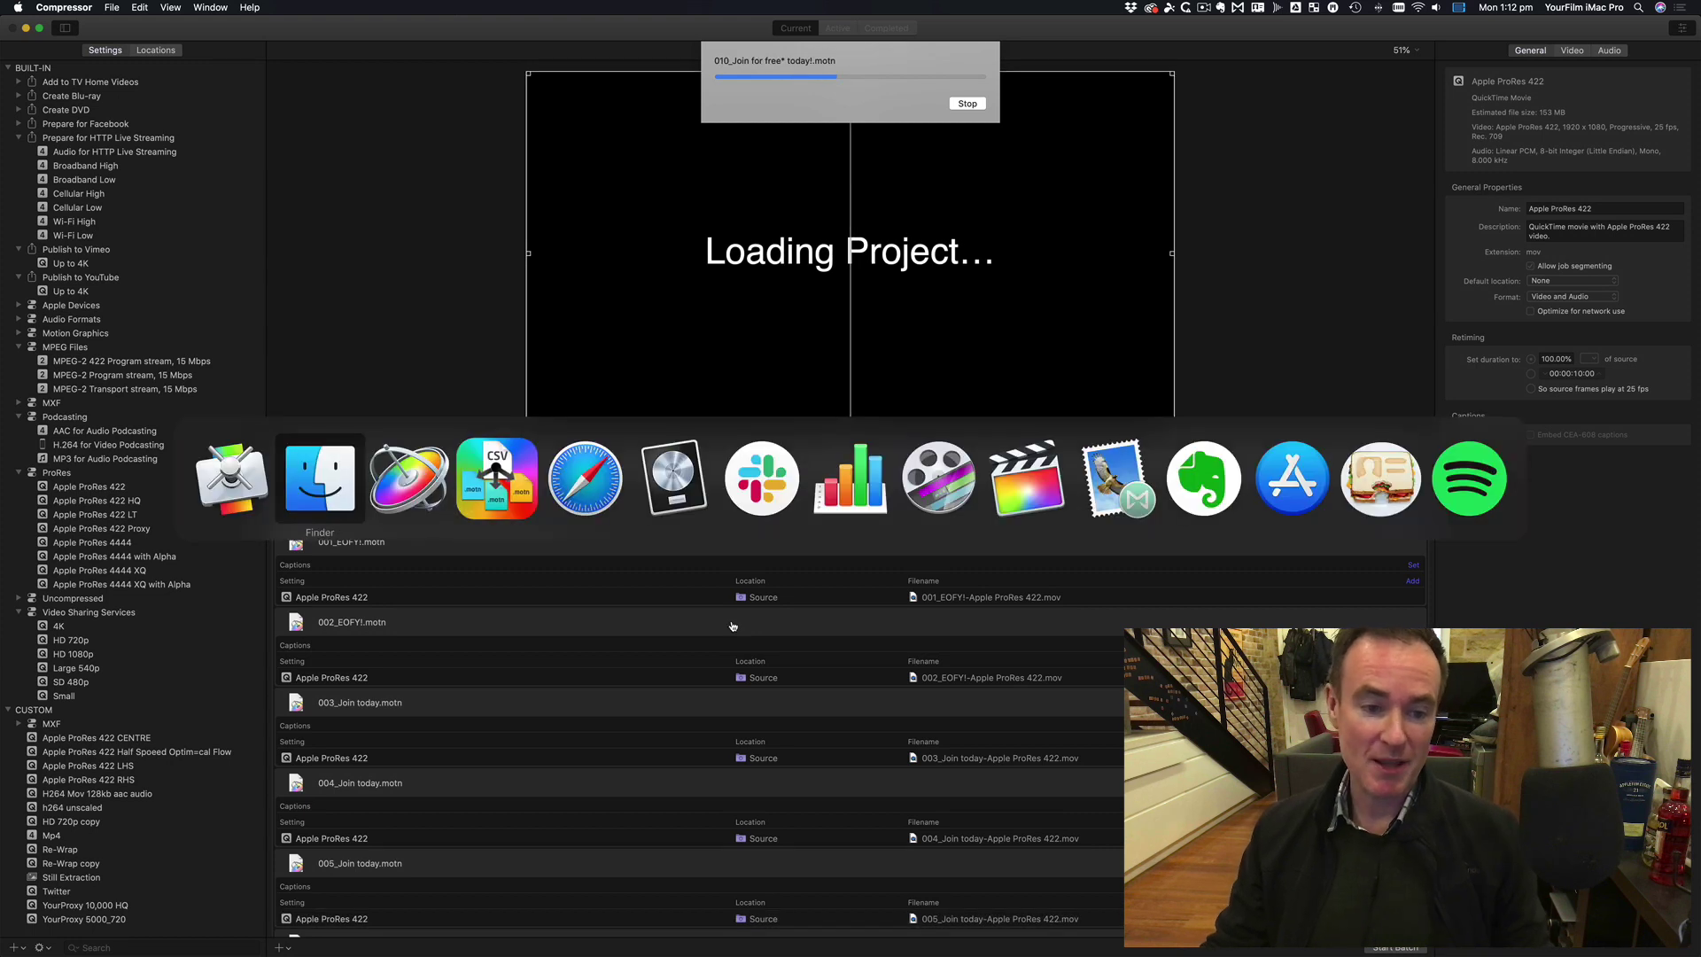
key(super+shift+Tab)
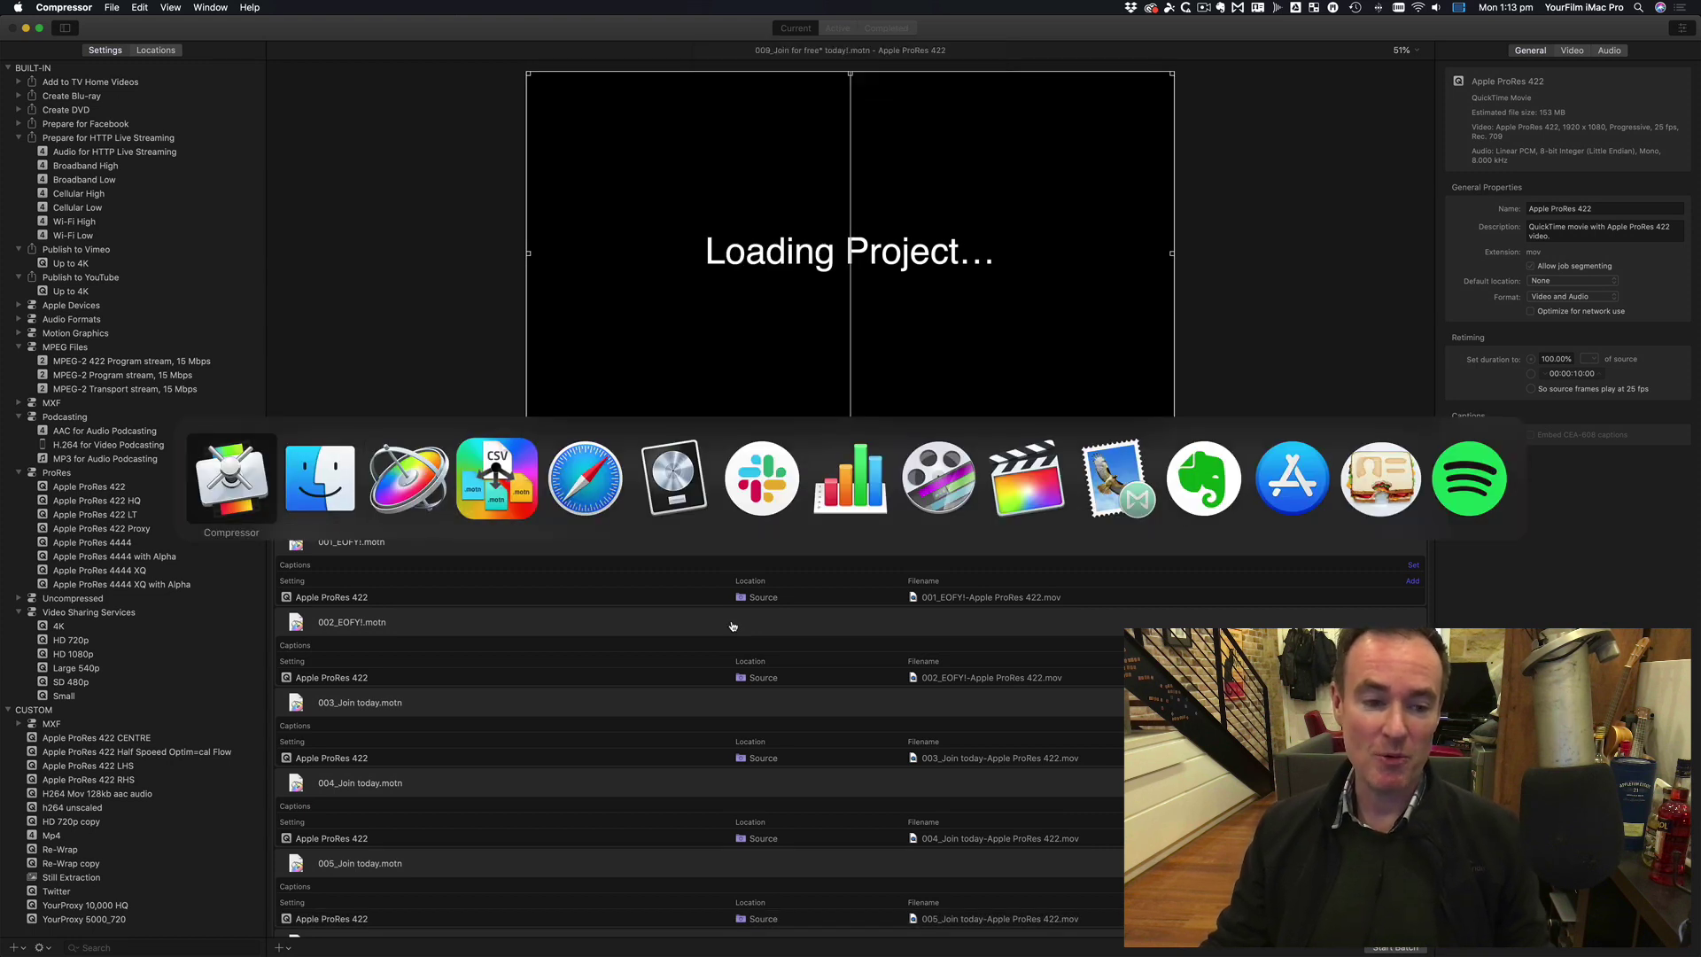
key(super+Tab)
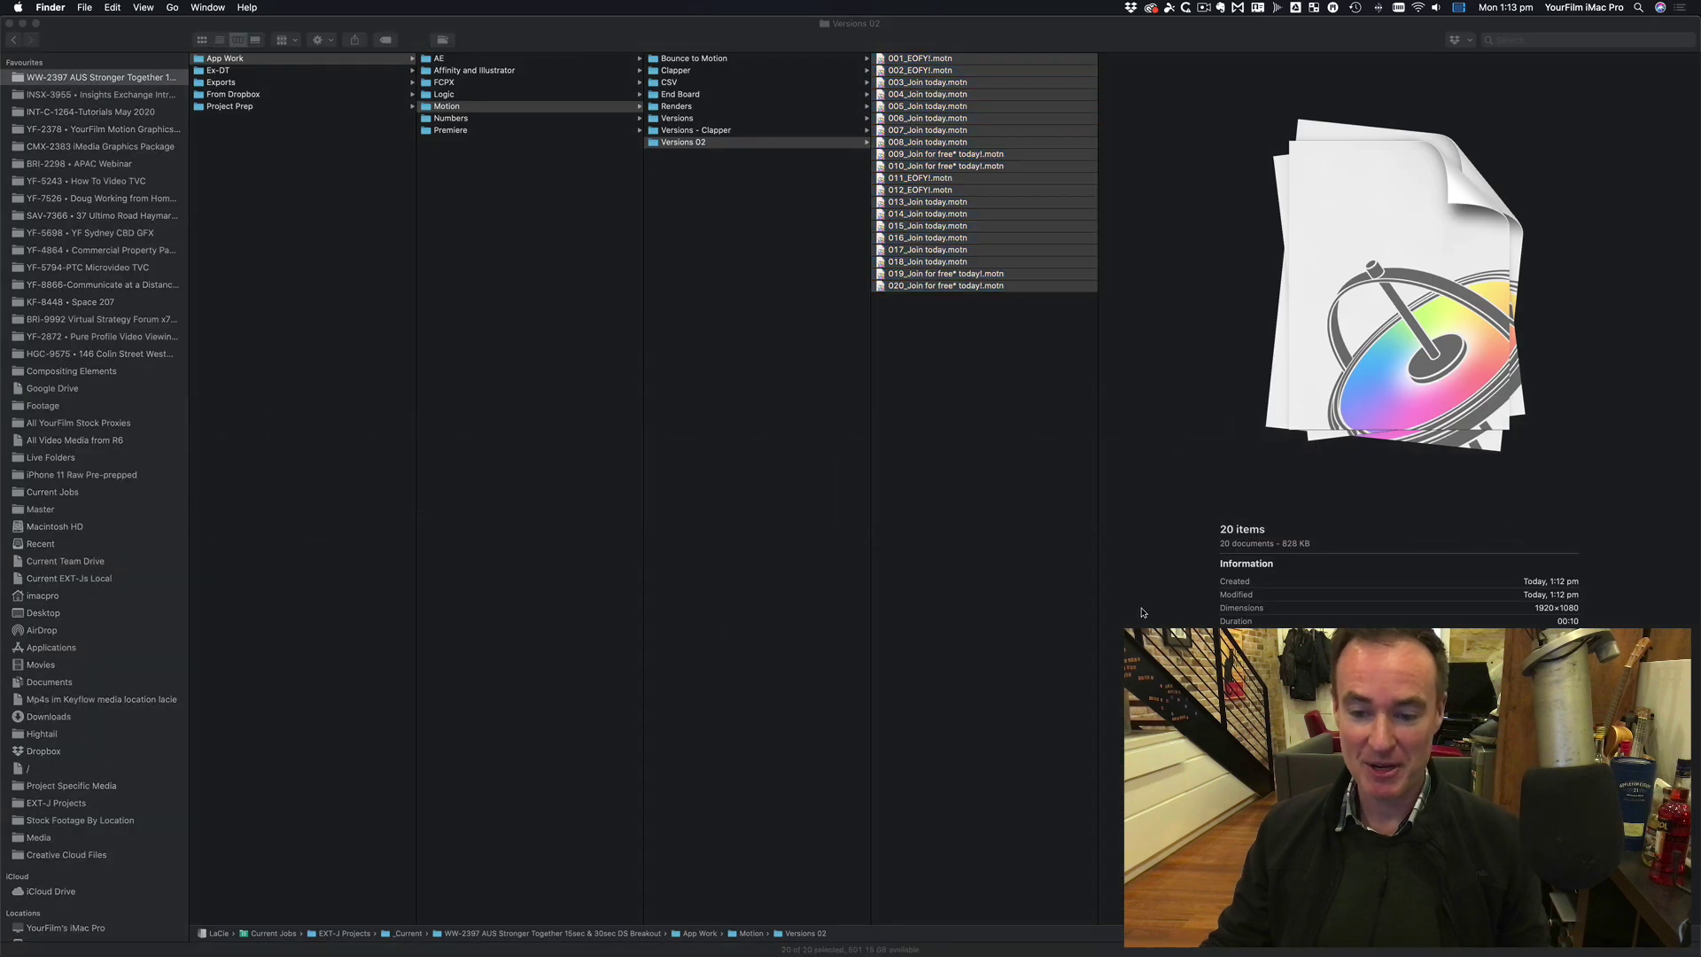
key(super+Tab)
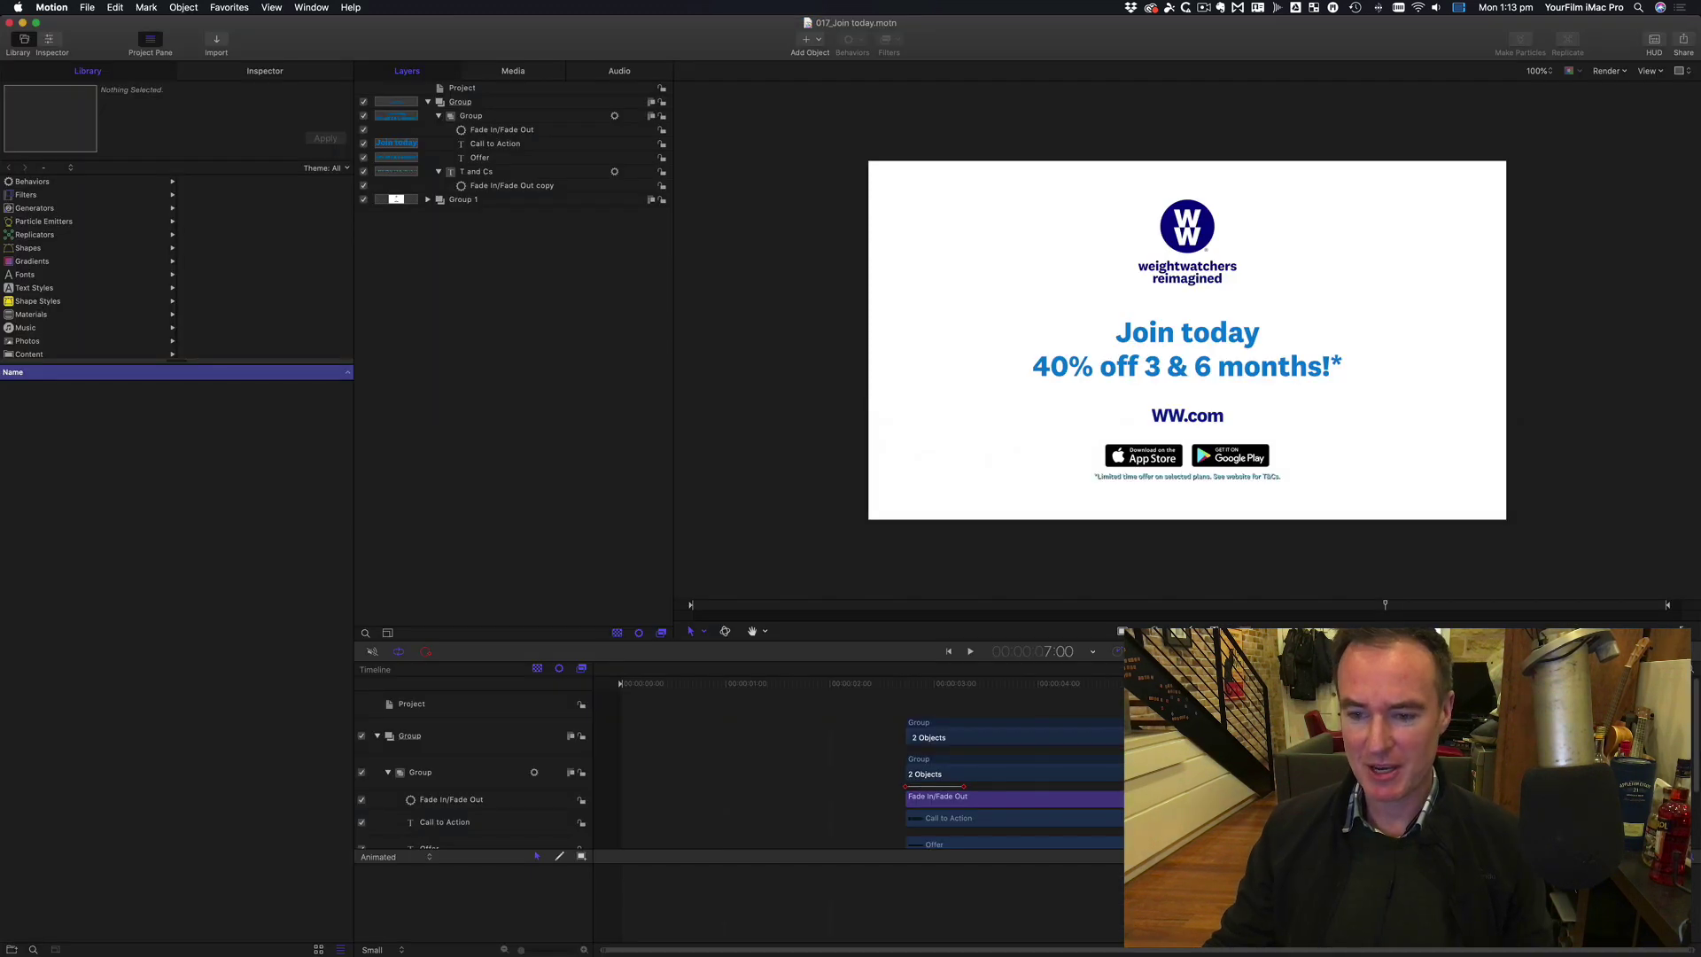
key(super+Tab)
key(Tab)
key(super+shift+Tab)
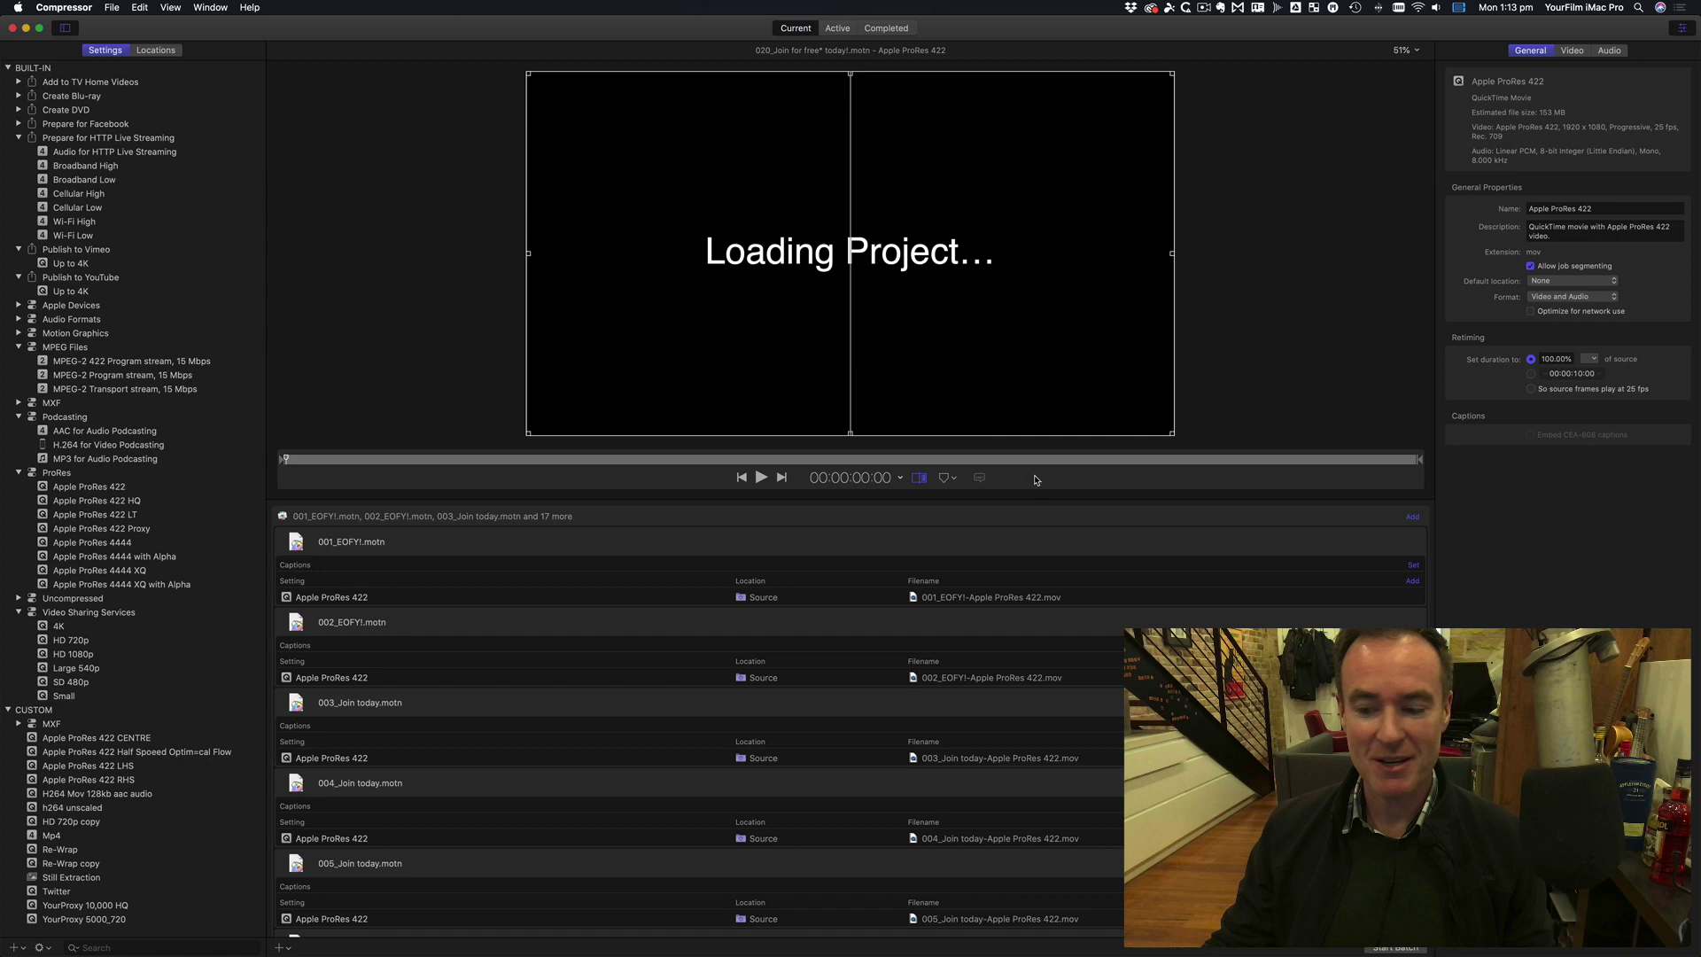
click(1387, 948)
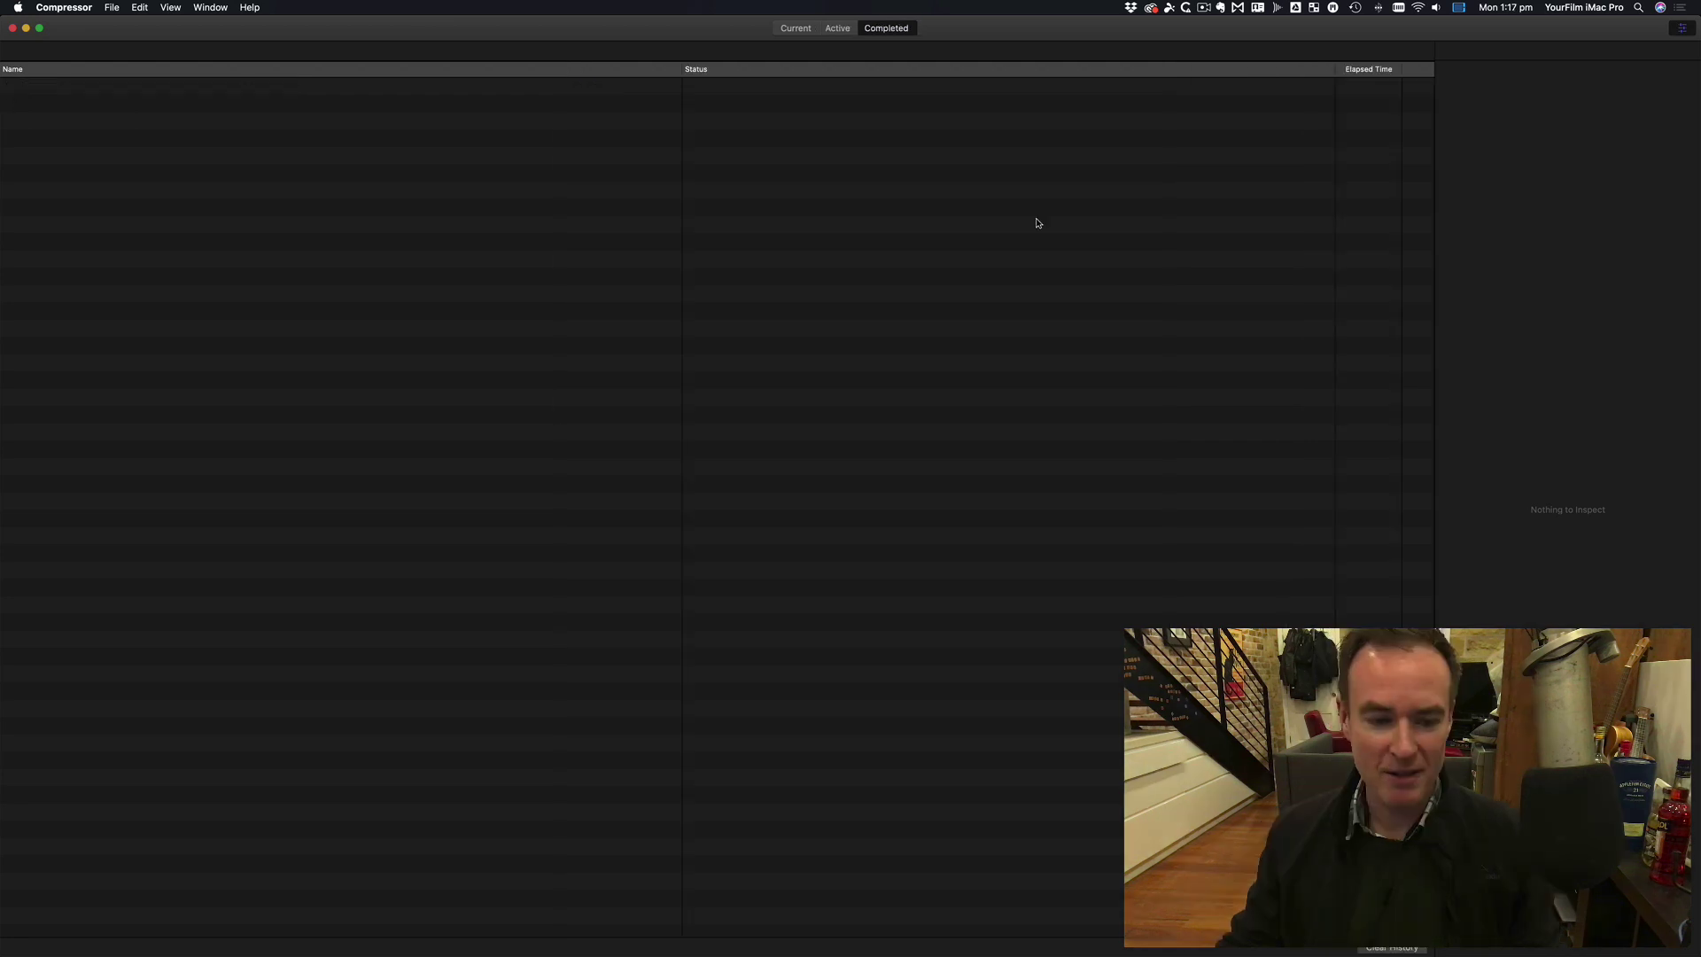
key(super+Tab)
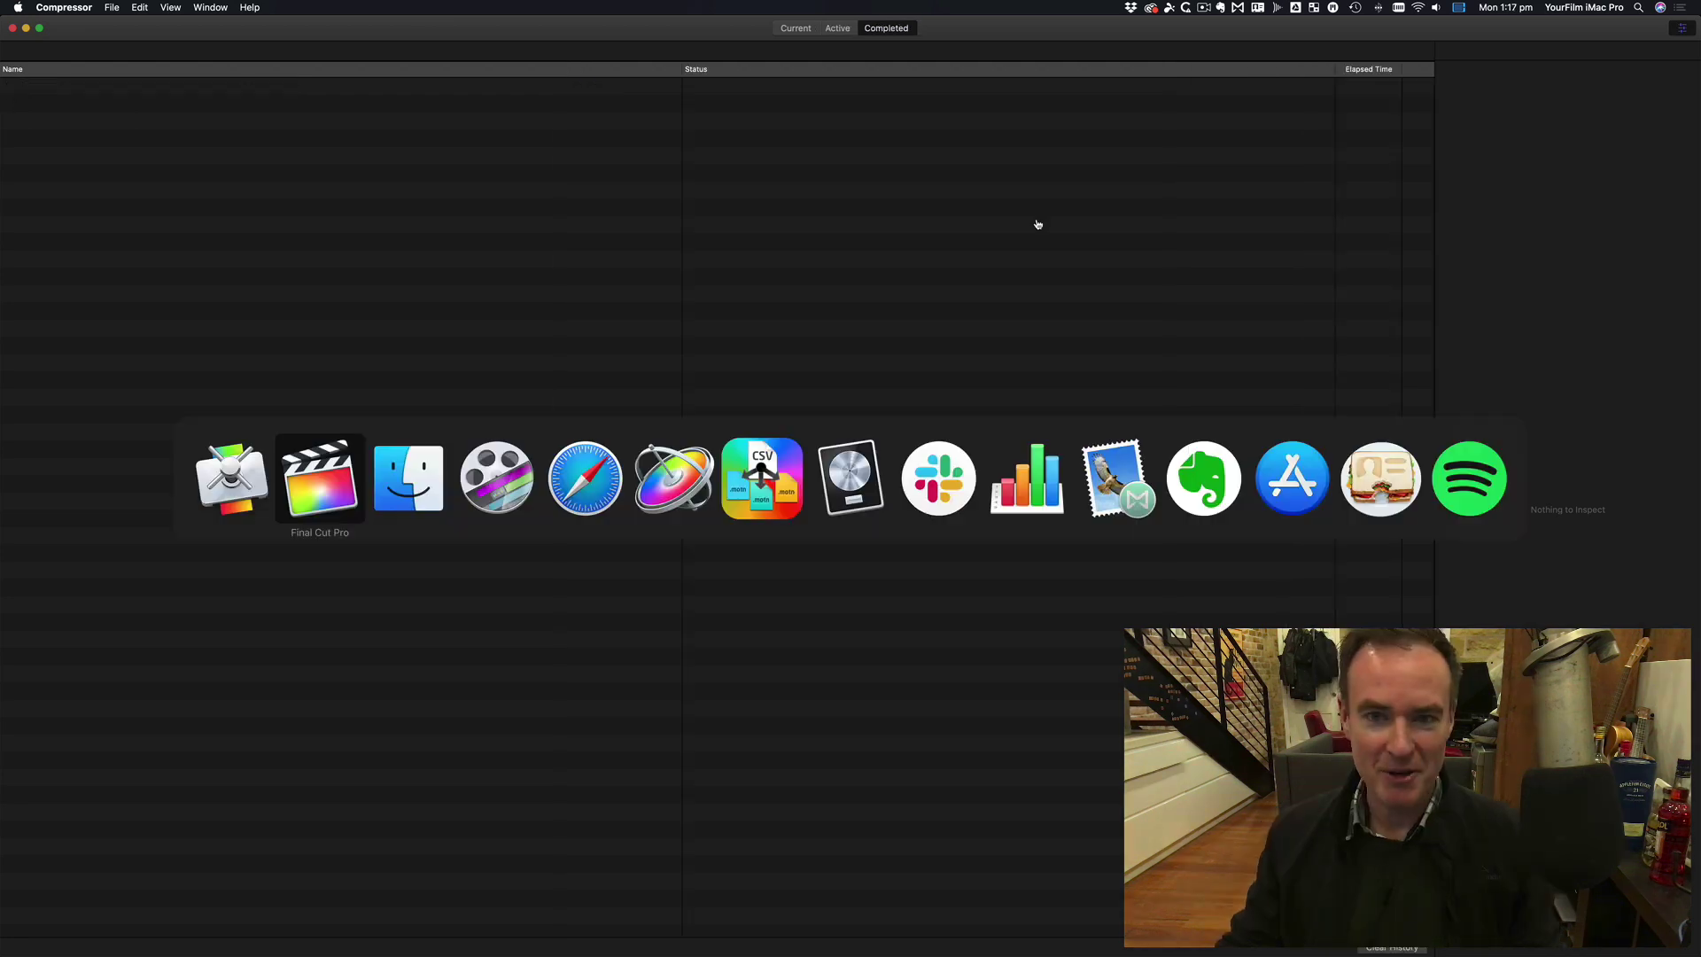
key(super+Tab)
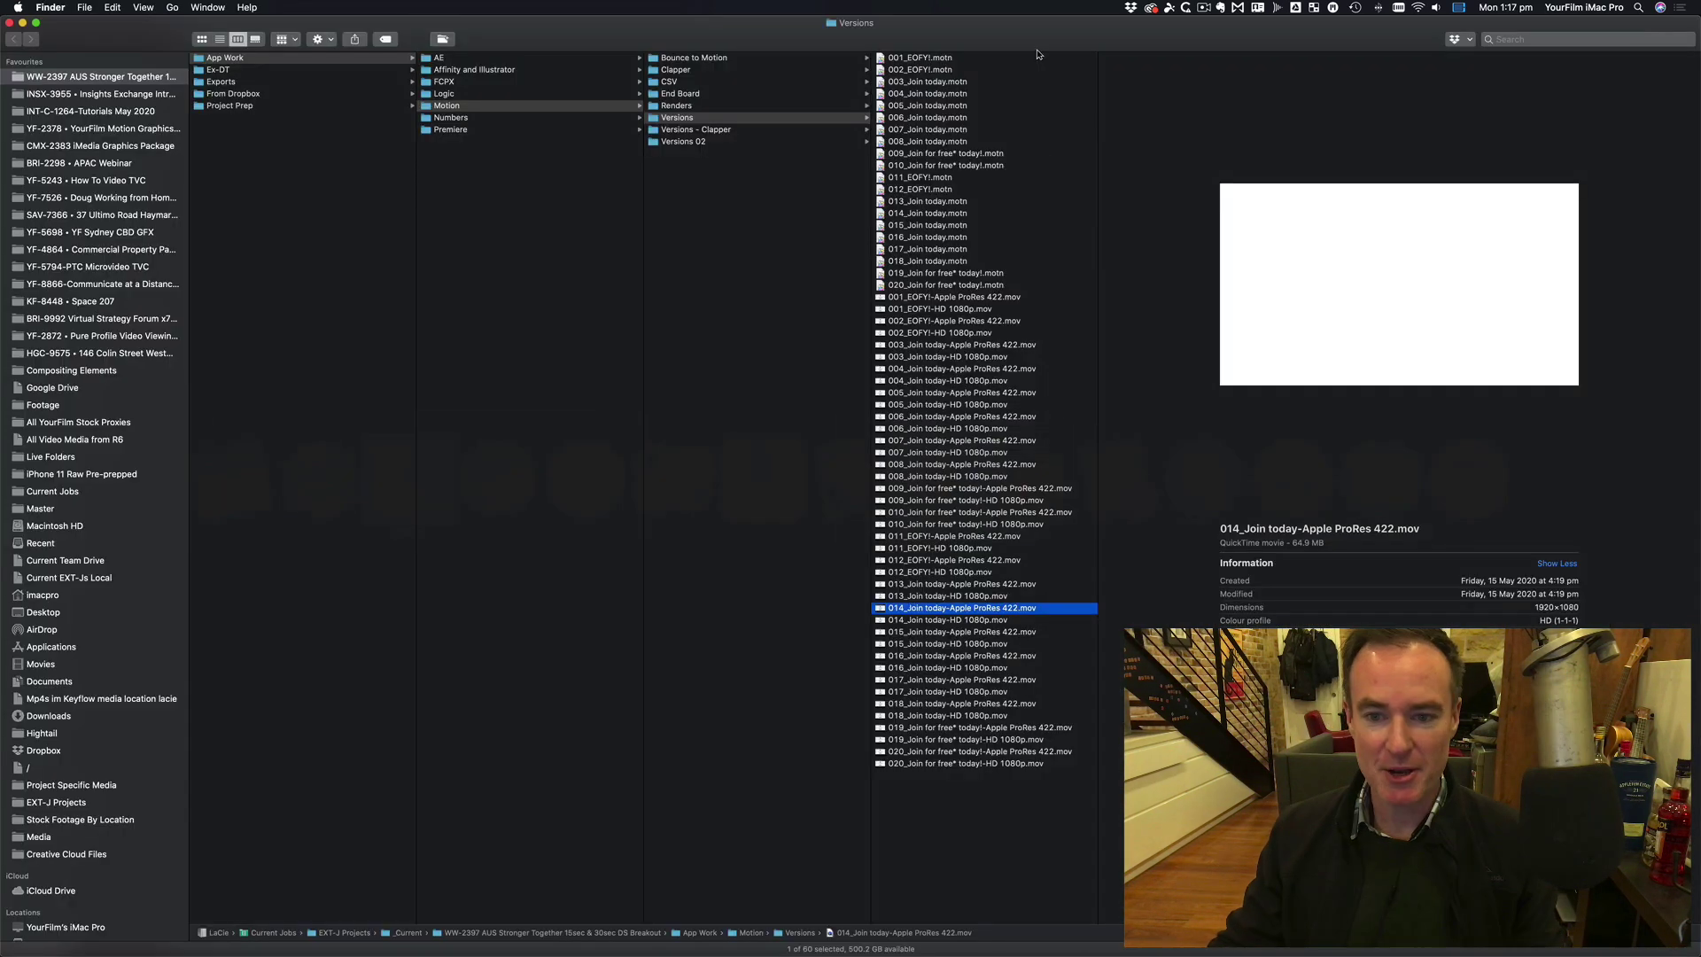
In the Versions 02 folder, preview the 003 and 004 'Join today' Apple ProRes 422 movies
click(736, 141)
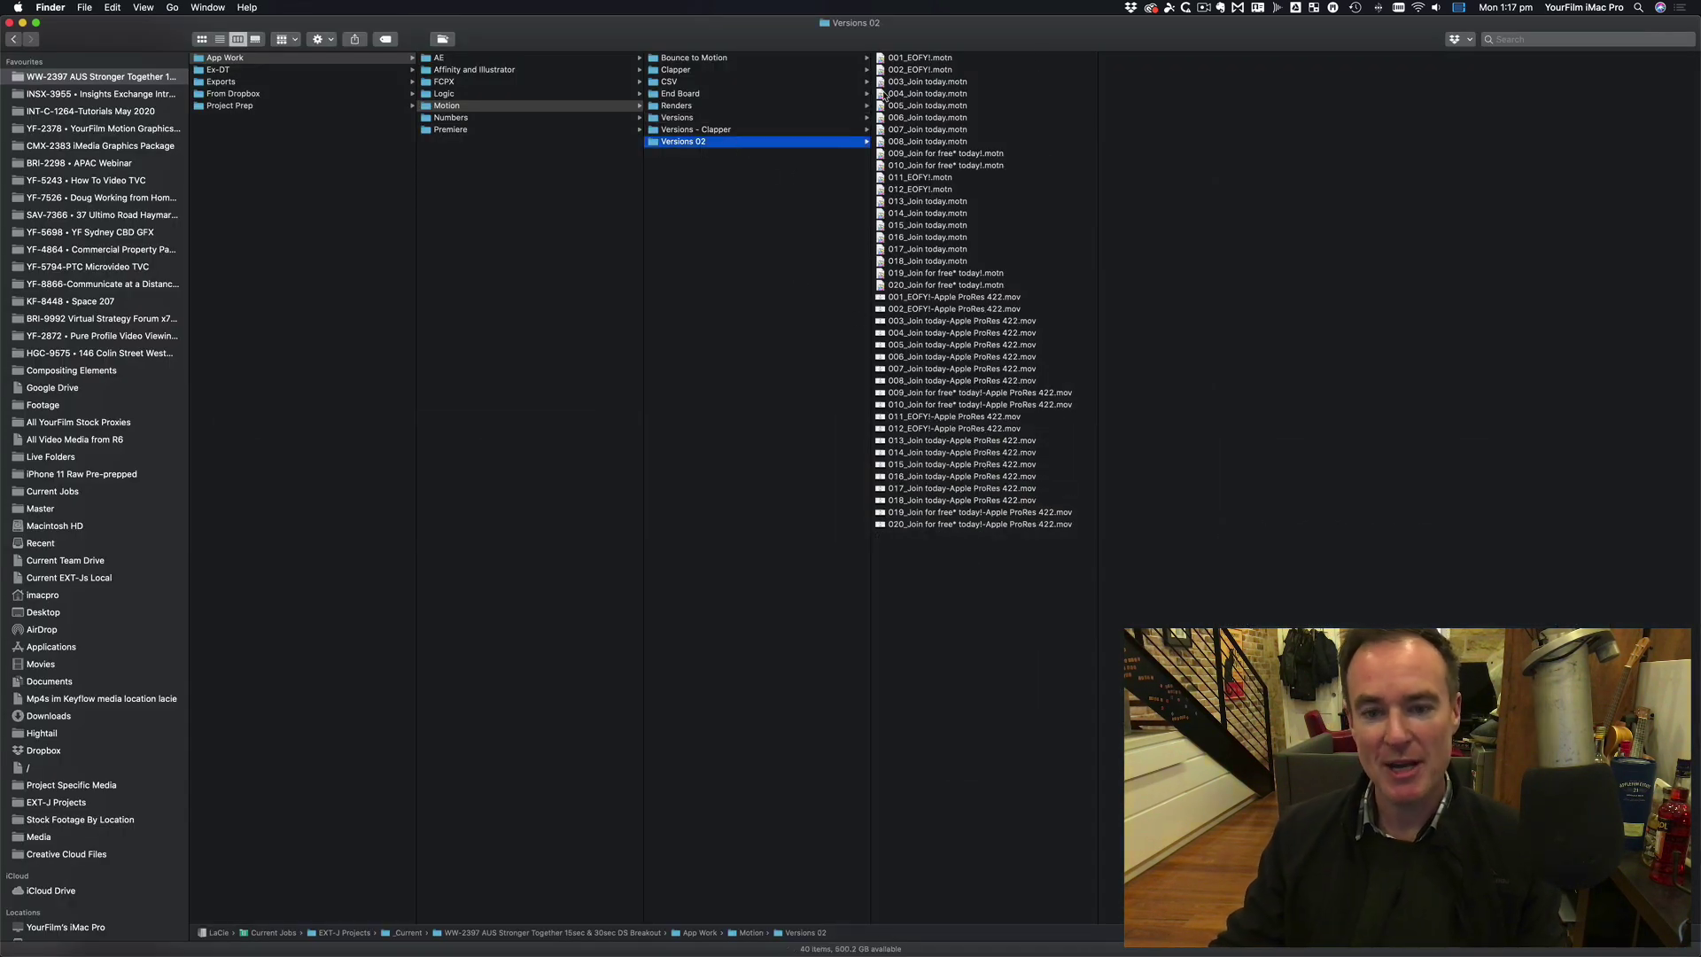
click(988, 322)
key(space)
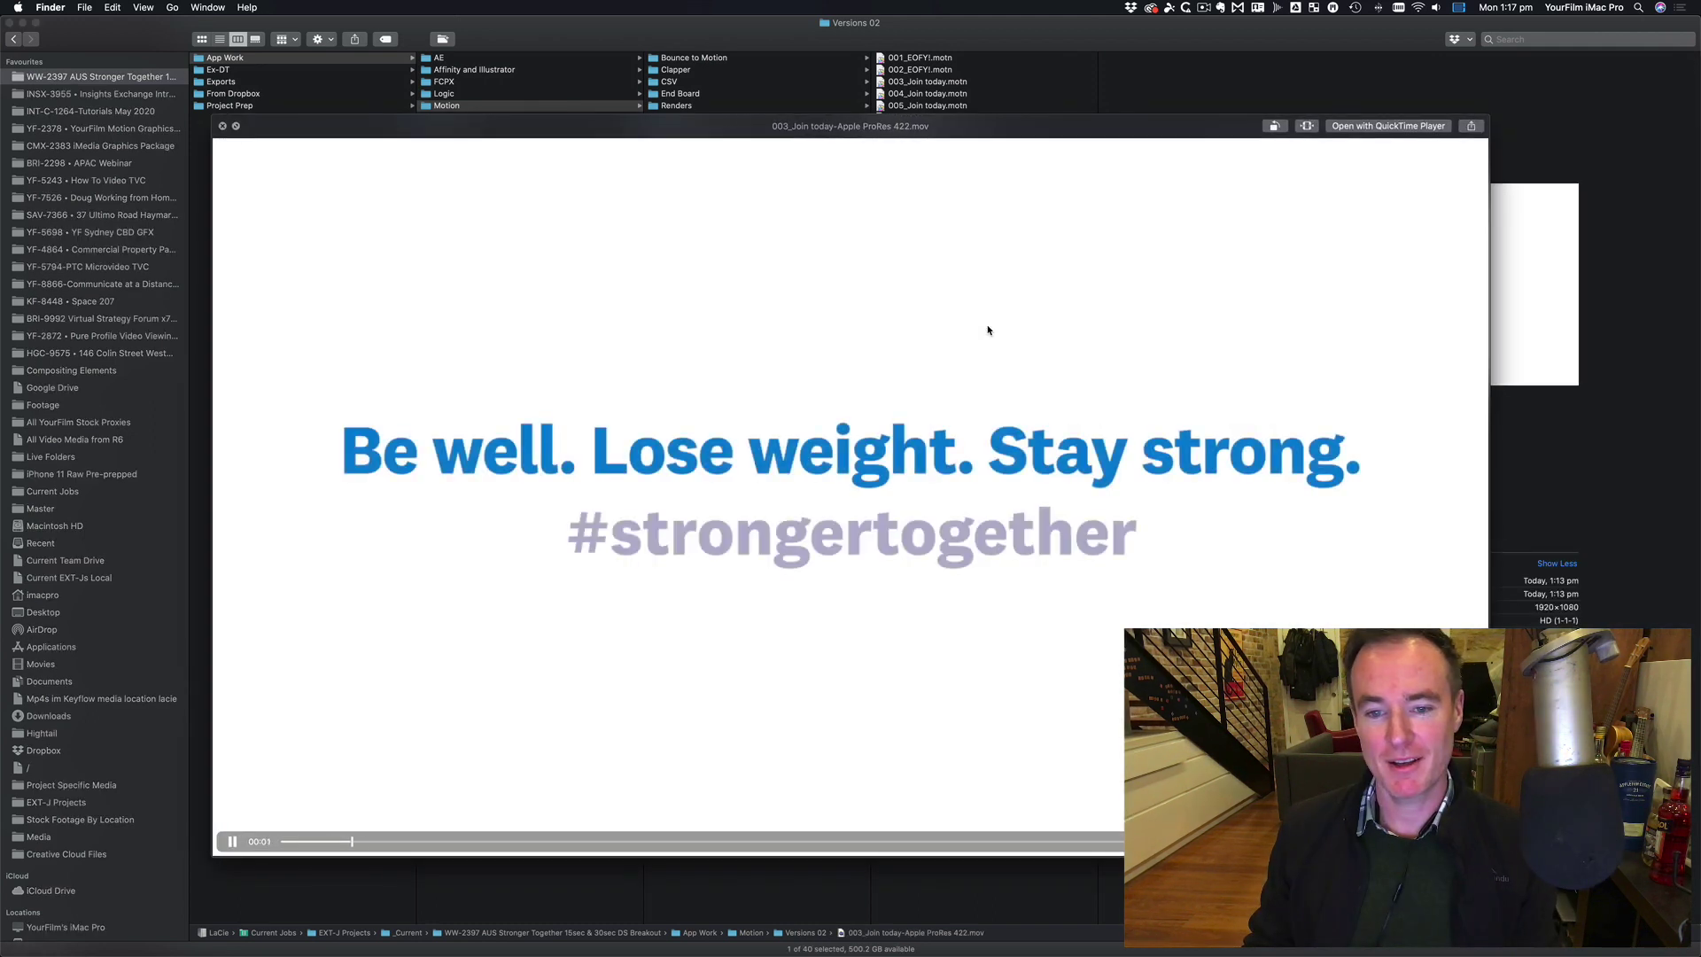
key(Down)
click(813, 843)
key(space)
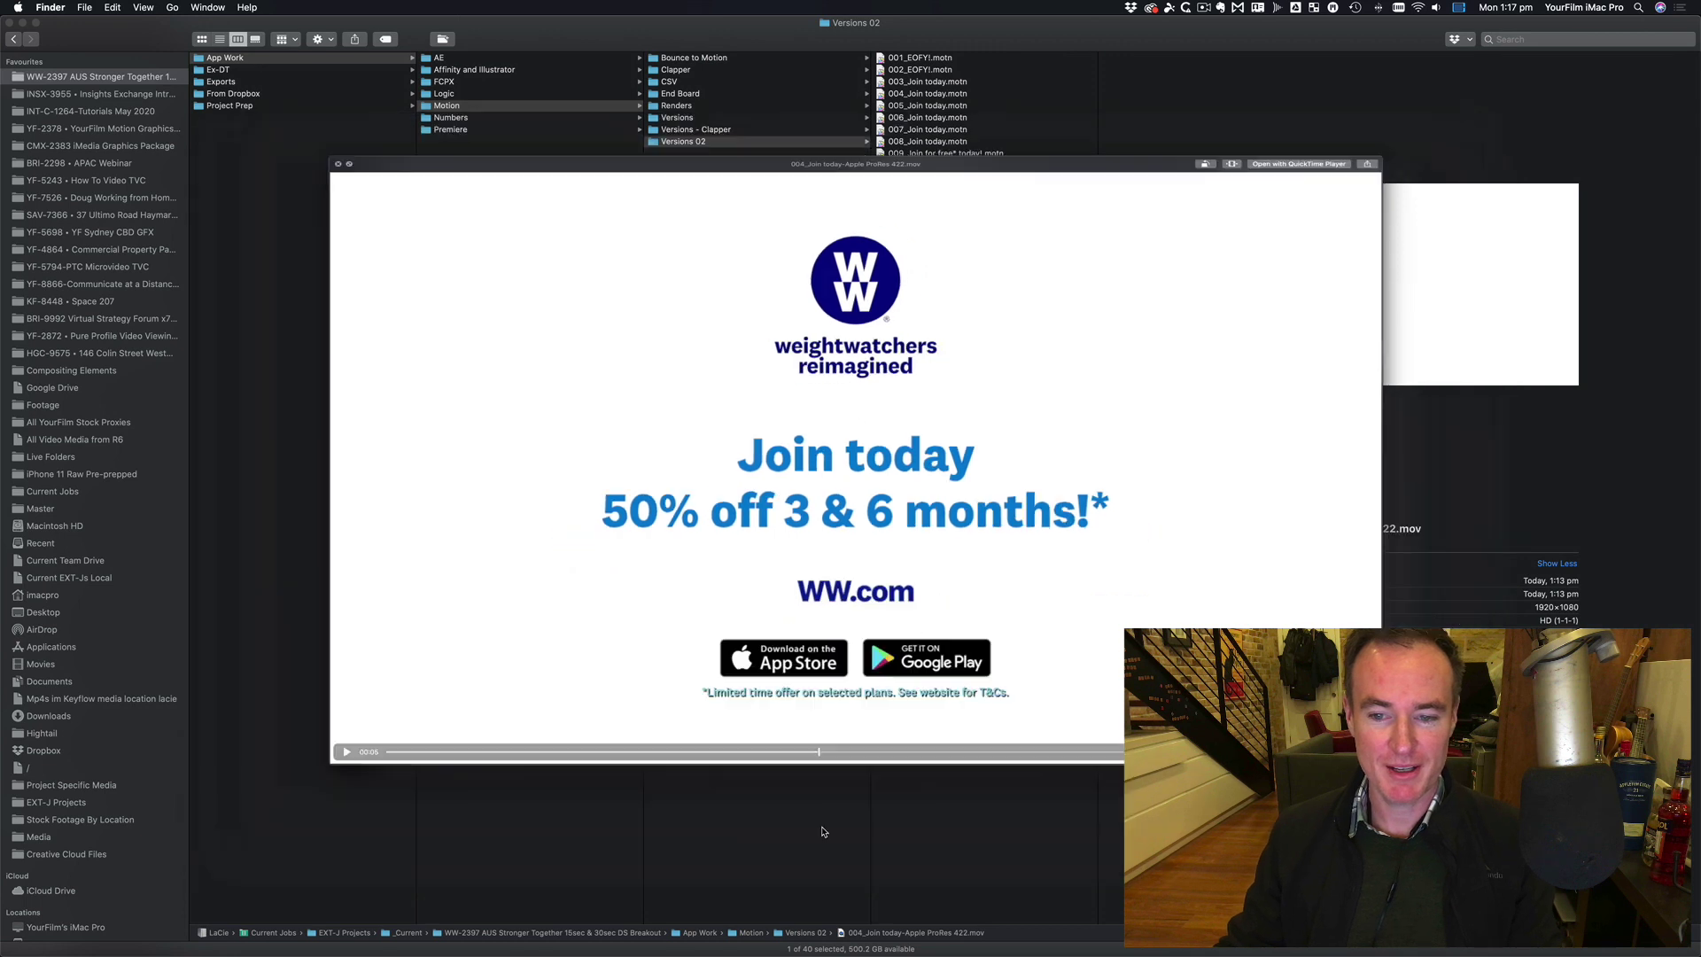
Preview the 014 'Join today' ProRes movie, then return to Final Cut Pro
click(948, 457)
key(space)
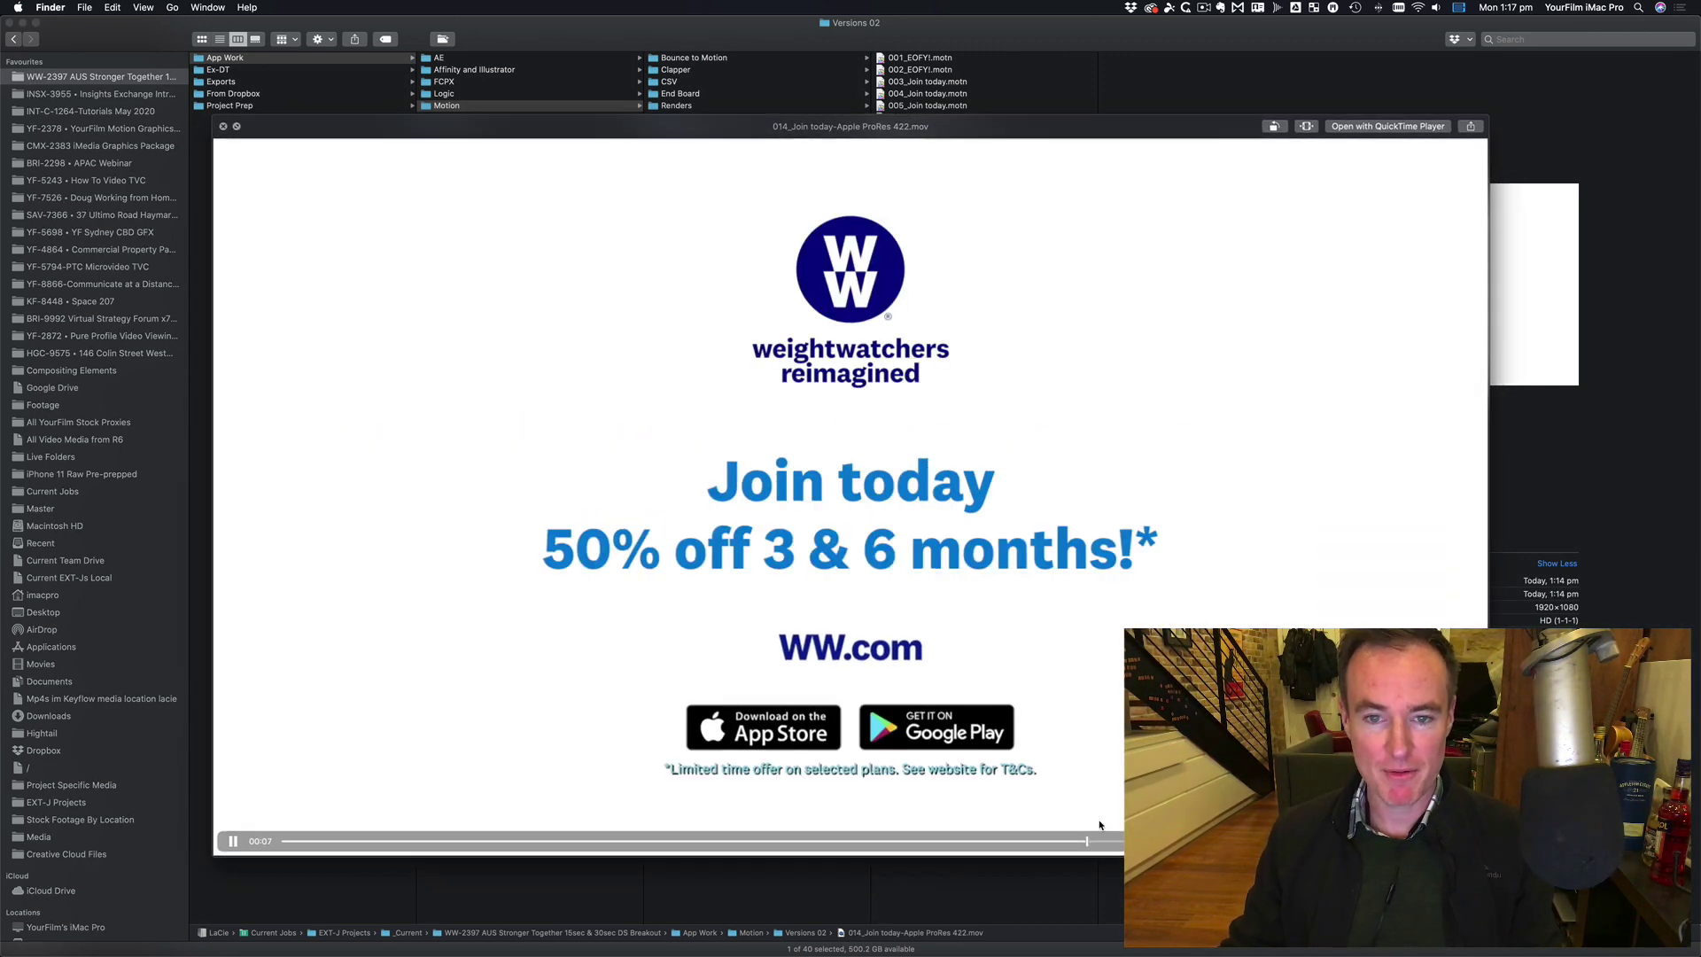
key(space)
key(super+Tab)
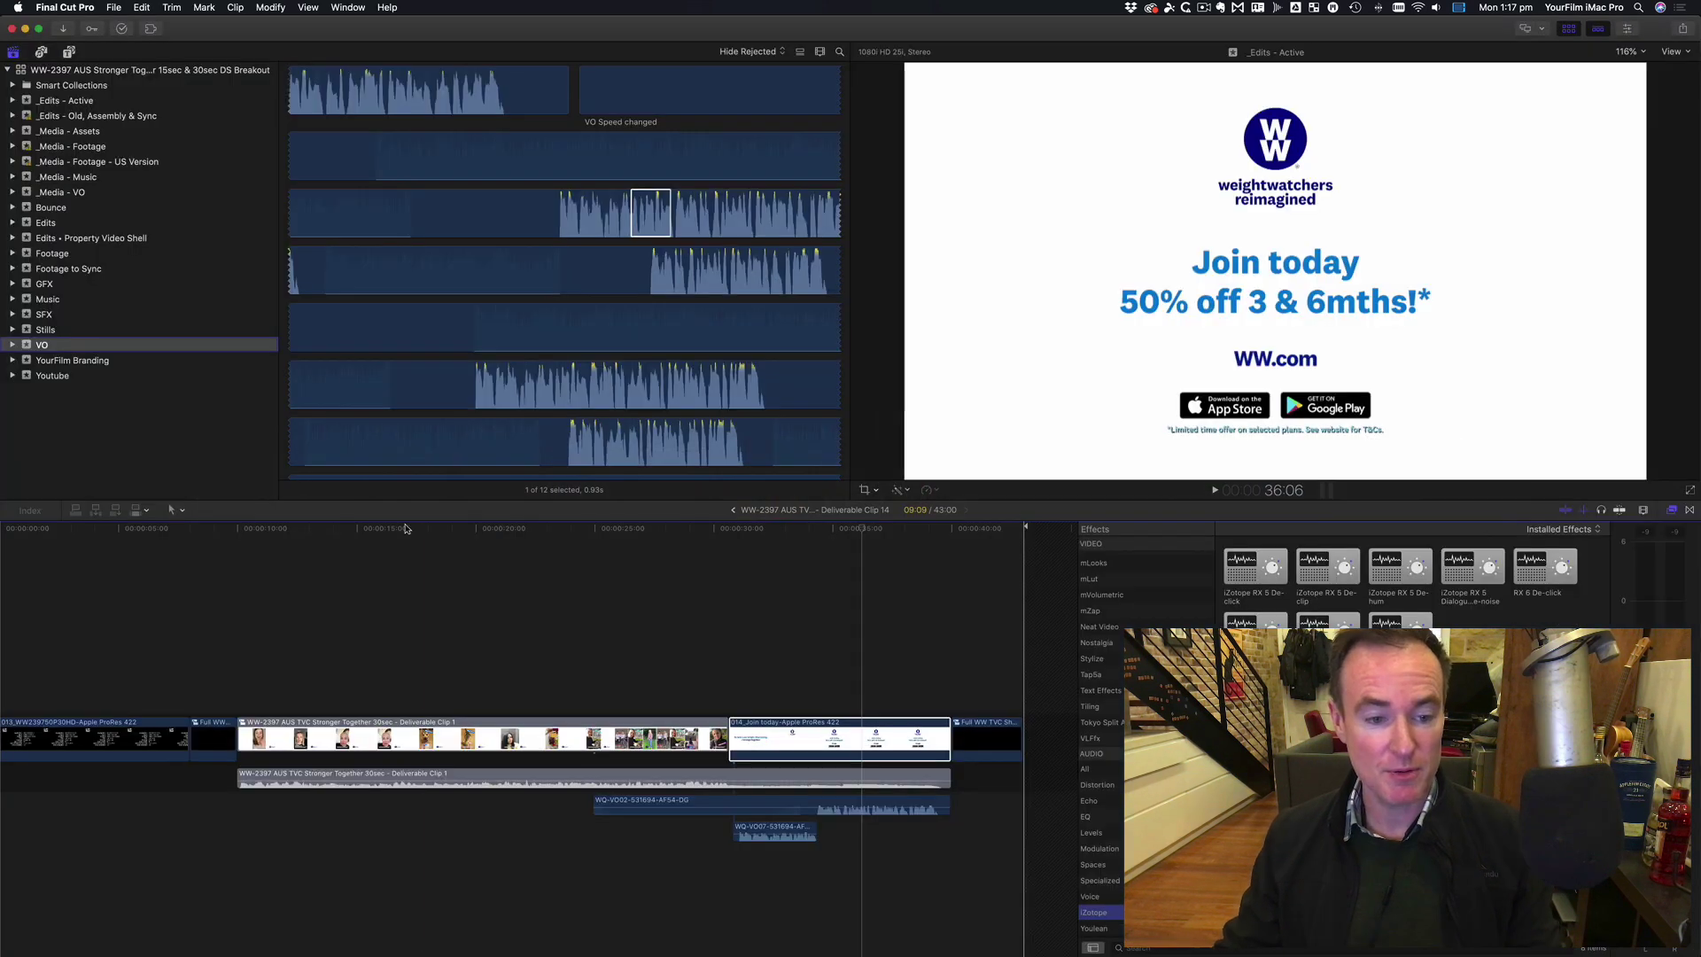
View the Join today end board, go back to the 30sec deliverable timeline, then show the HGT Software page in Safari
click(800, 738)
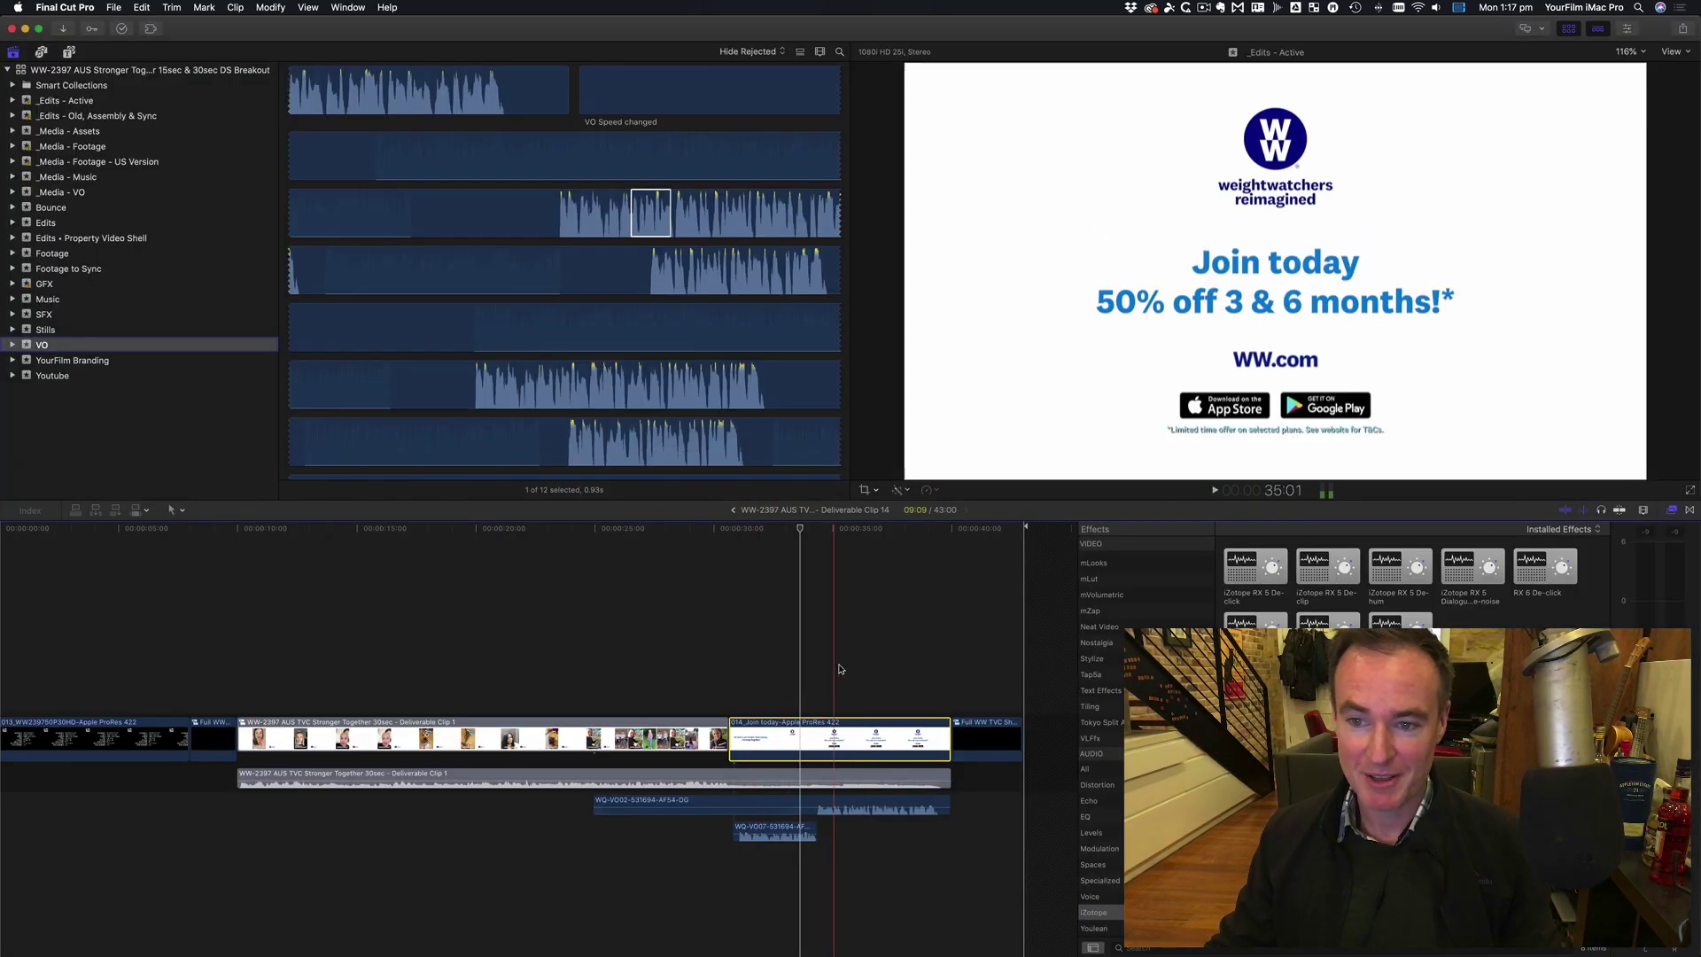
key(super+bracketleft)
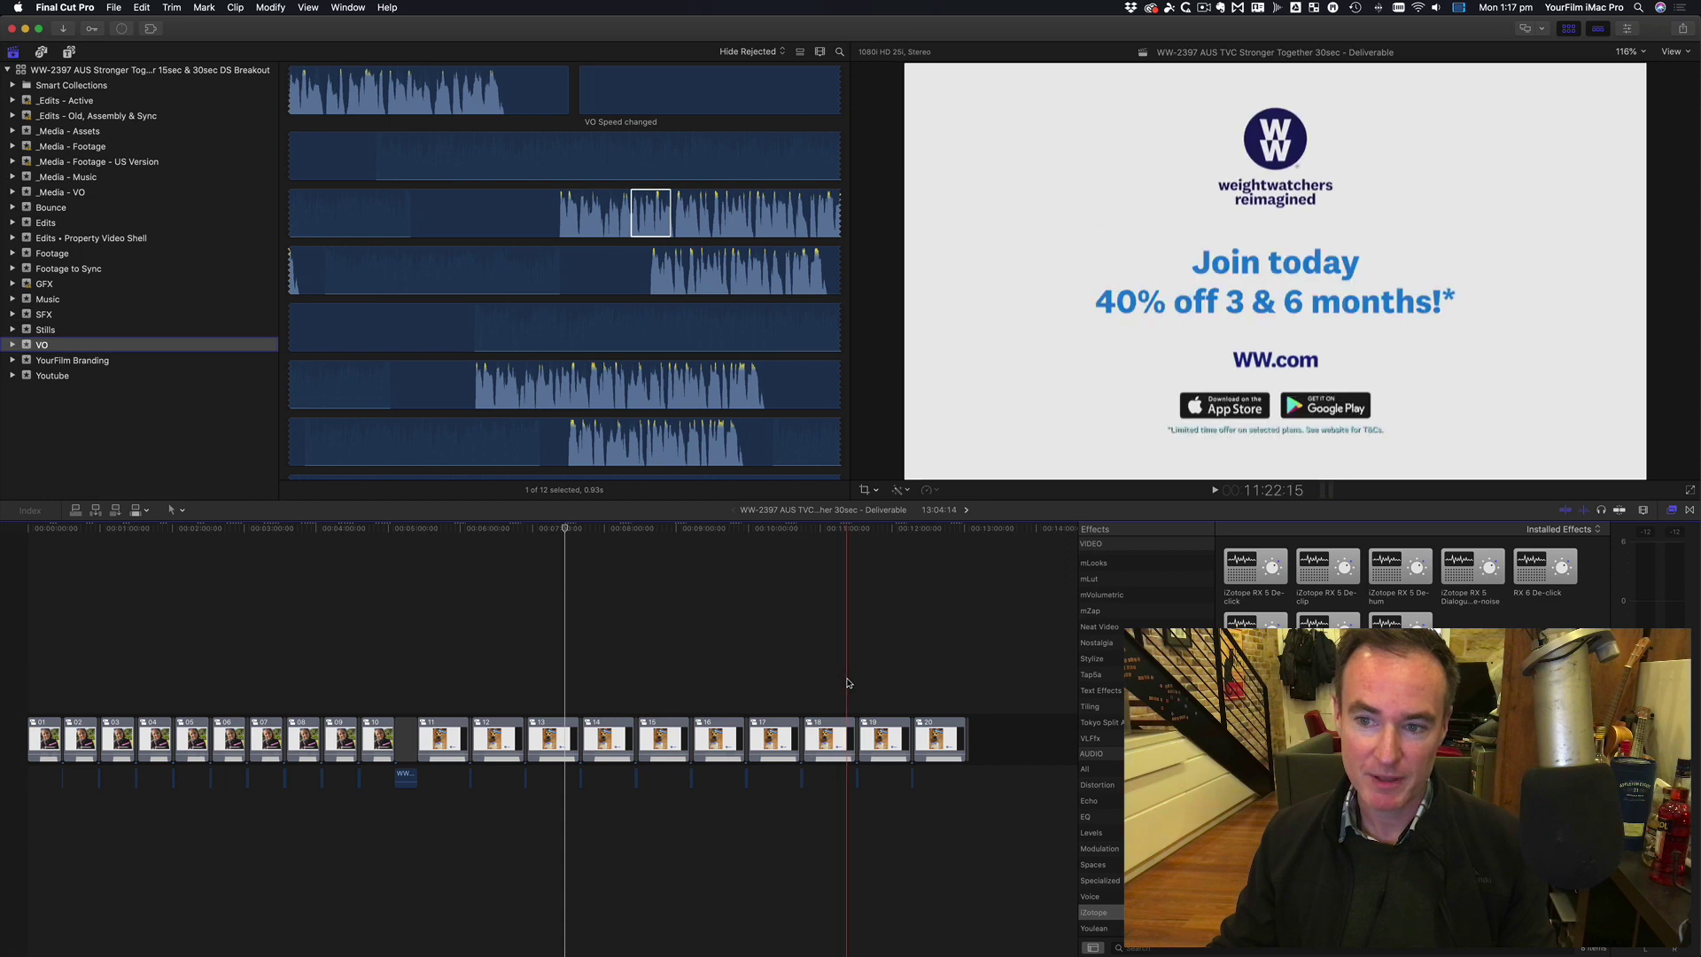
key(super+Tab)
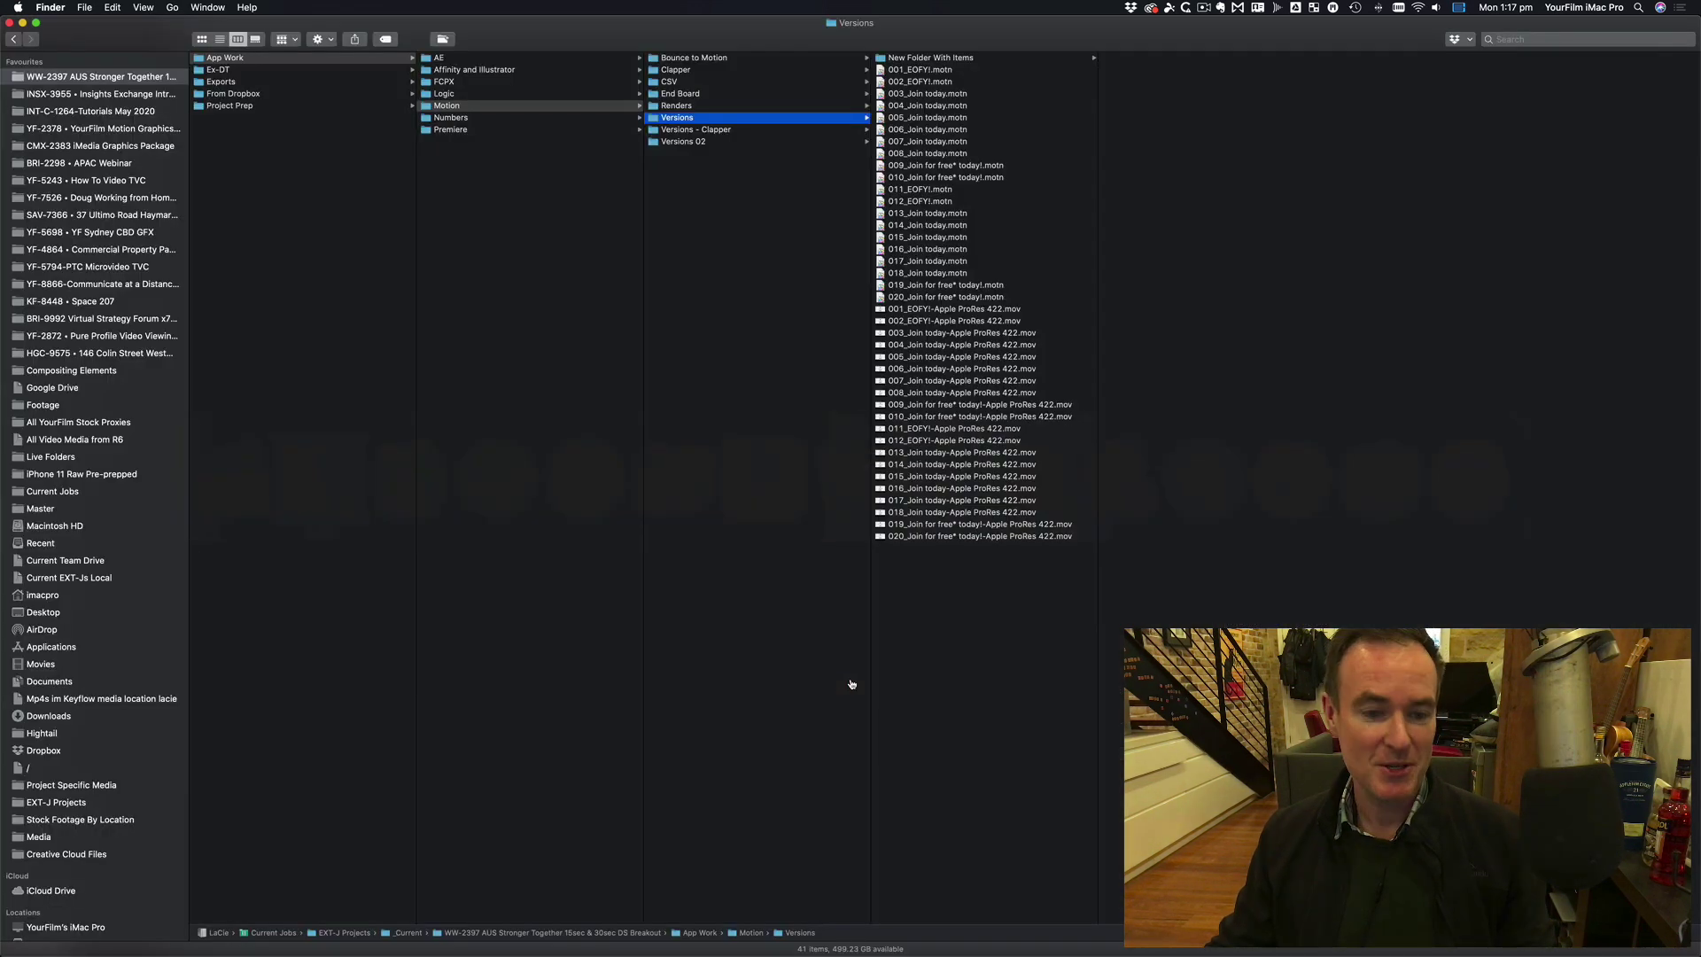
key(super+Tab)
click(585, 483)
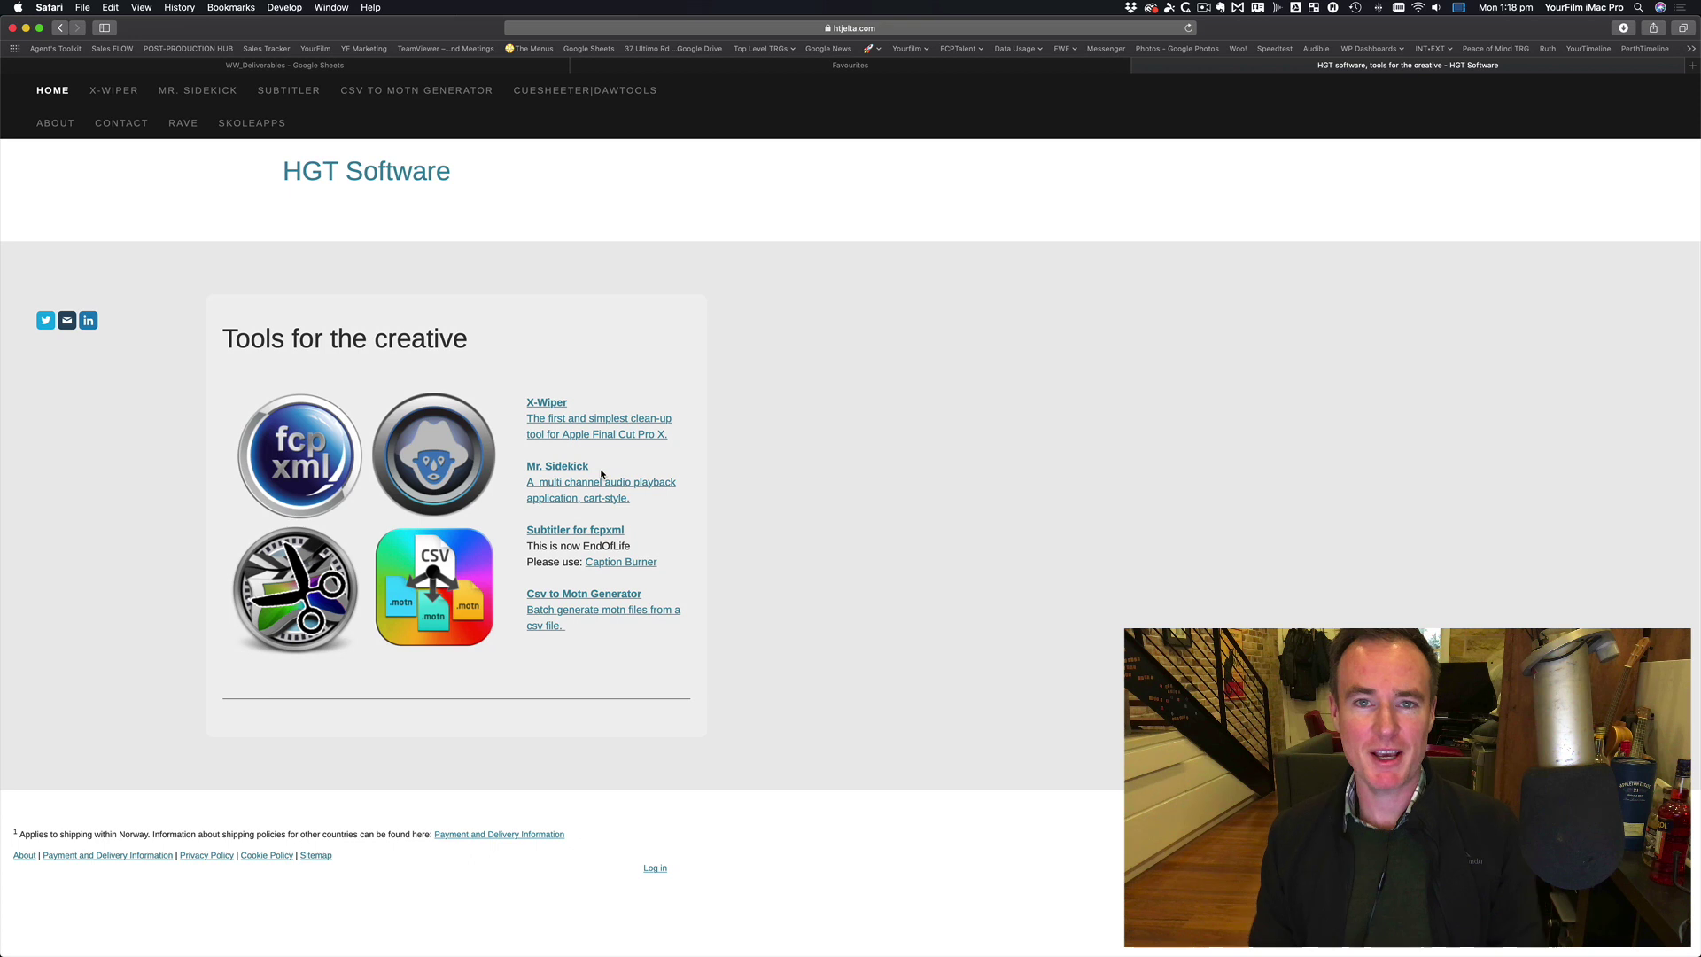